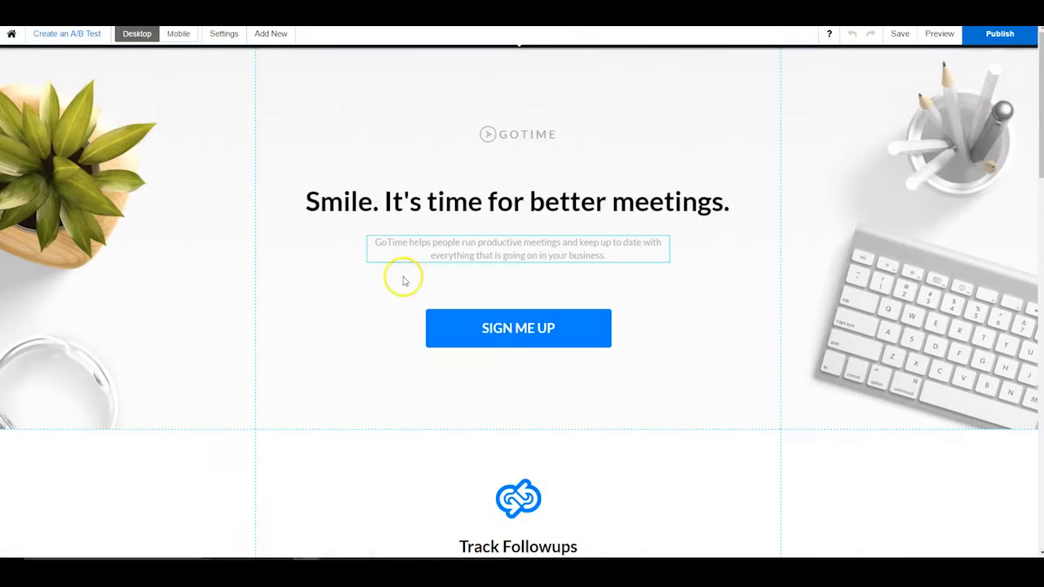
Step: Delete all the page sections below the hero section
mouse_move(233, 466)
scroll(236, 457, "down", 1)
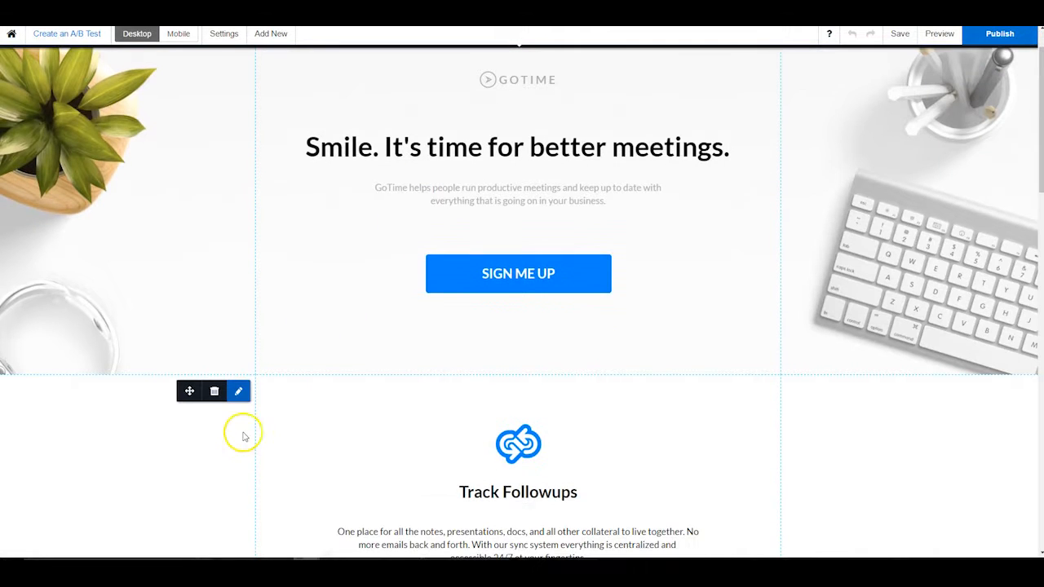
left_click(215, 393)
scroll(213, 384, "down", 3)
left_click(214, 228)
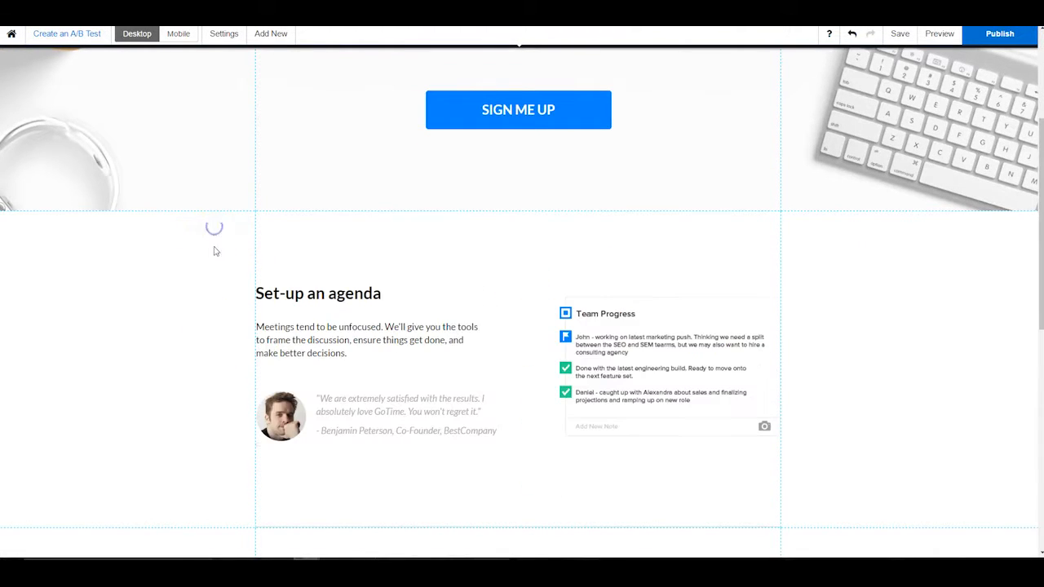
left_click(215, 228)
mouse_move(215, 249)
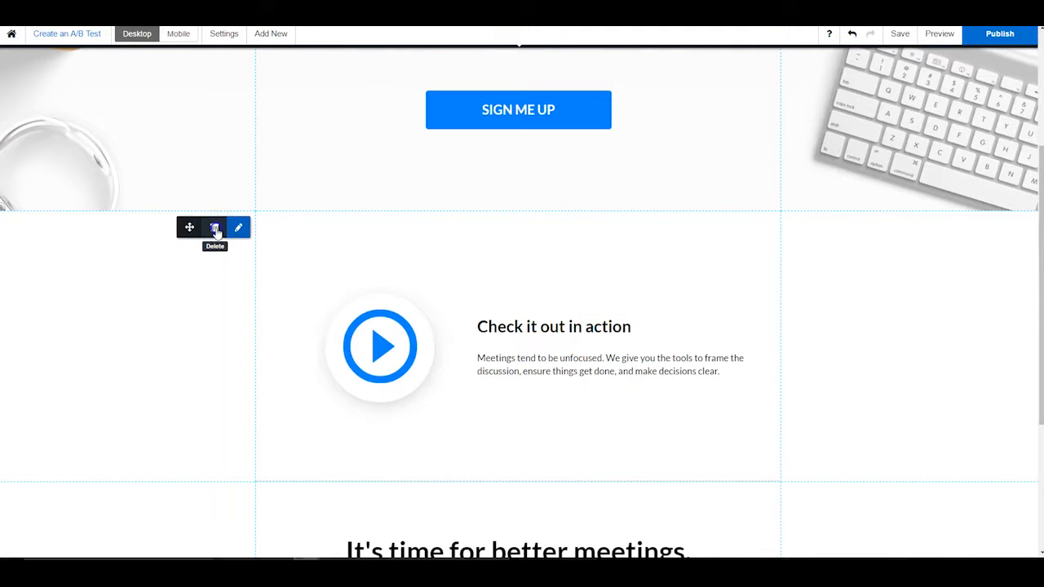
left_click(214, 228)
left_click(215, 263)
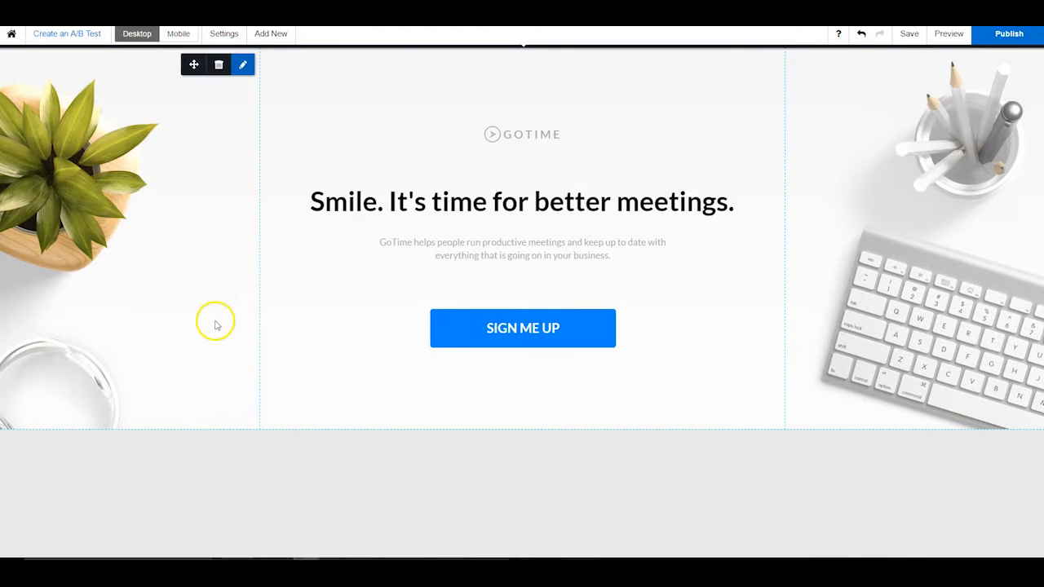
Step: Extend the hero section's lower edge downward and remove its desk background image
left_click_drag(529, 430, 532, 531)
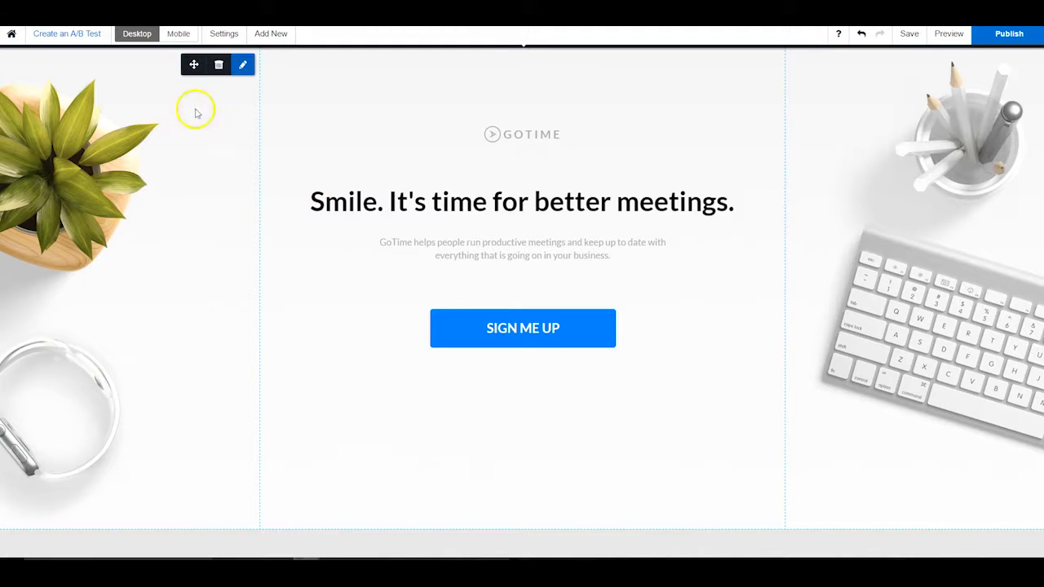
left_click(242, 65)
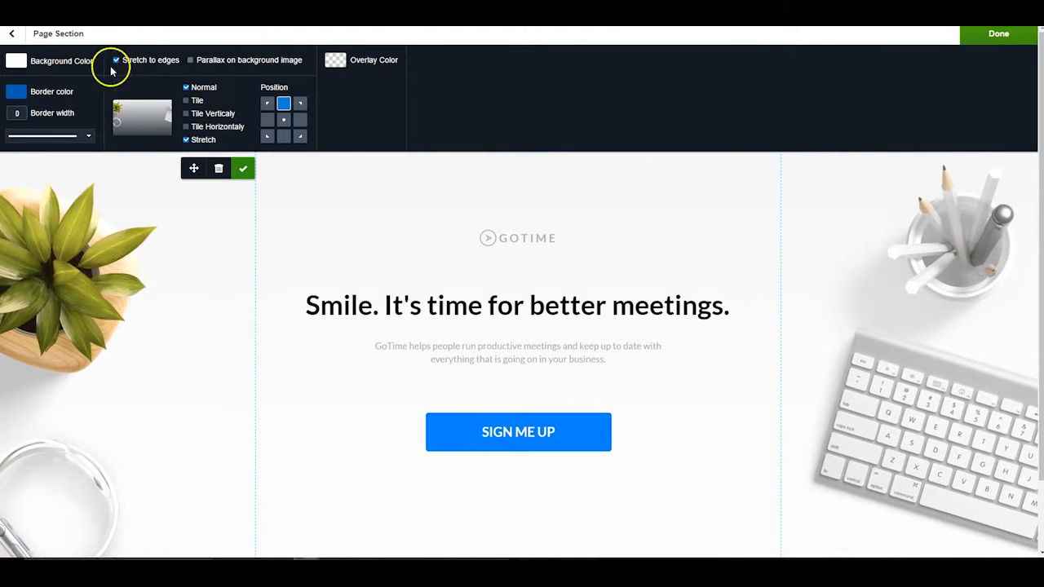
left_click(151, 129)
left_click(138, 261)
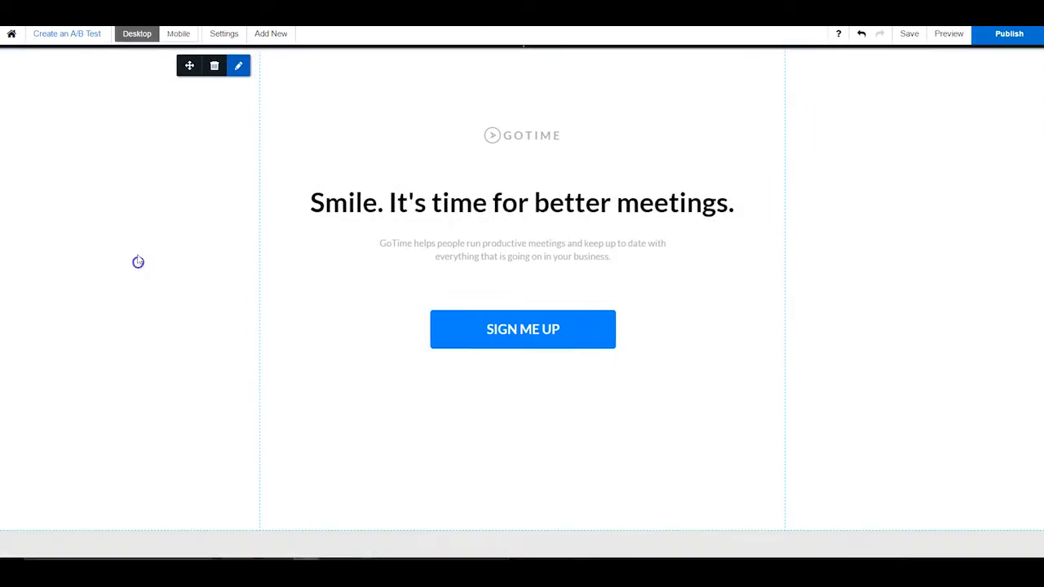
Step: Check the background colour option in the page's background settings
left_click(233, 33)
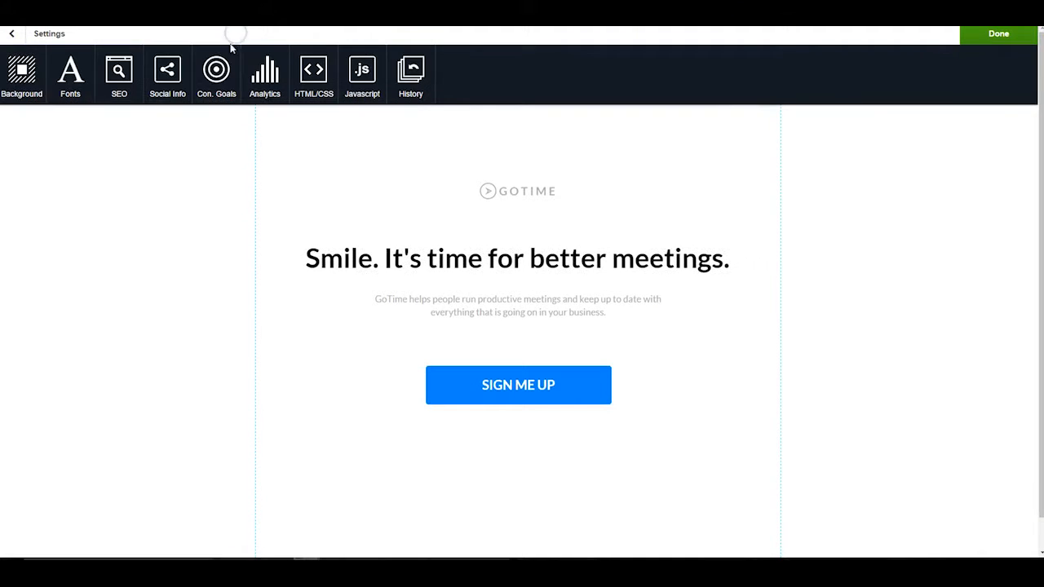
left_click(16, 73)
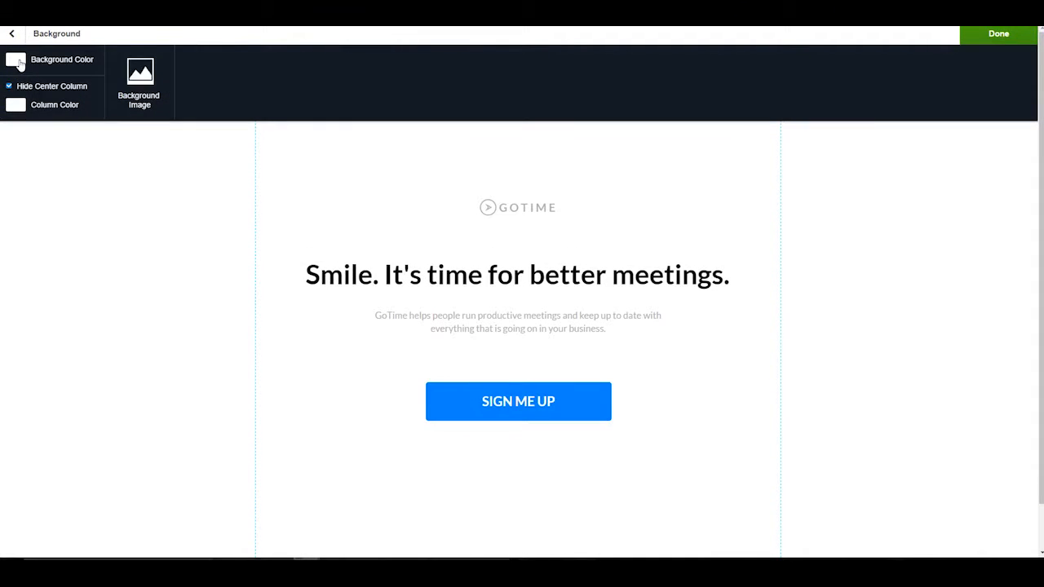
left_click(17, 60)
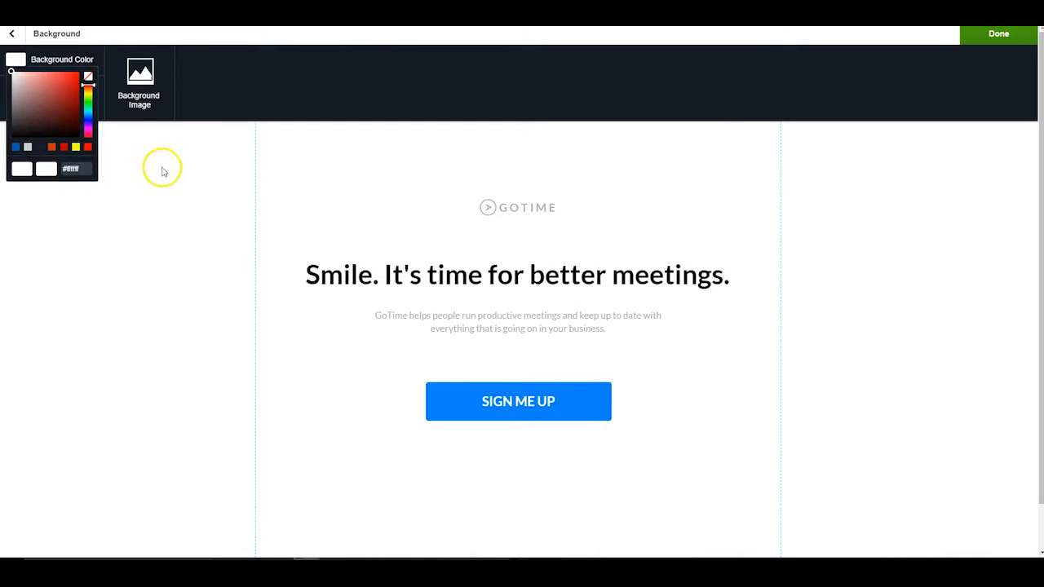
left_click(145, 127)
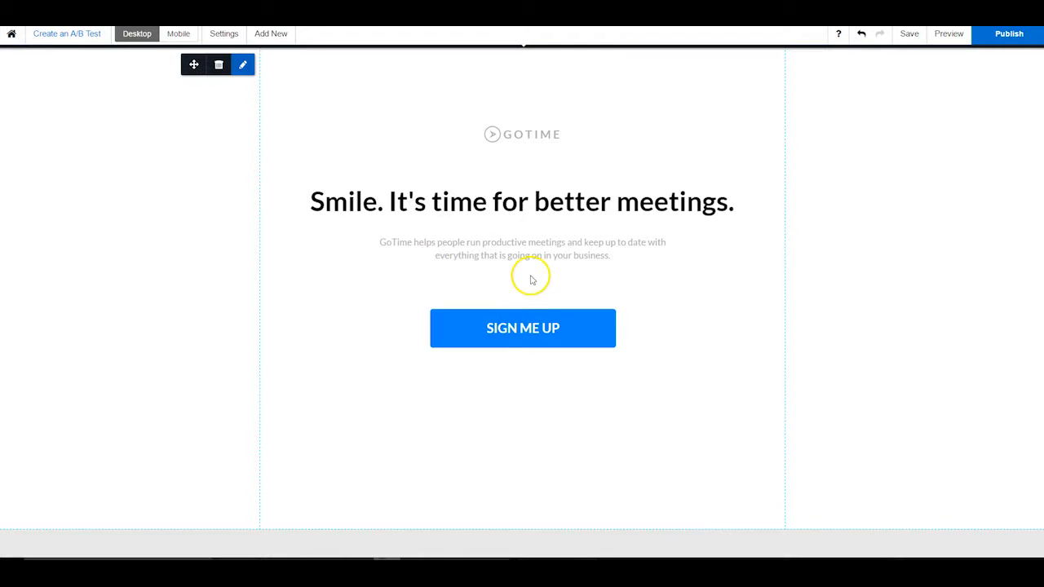
Step: Delete the GoTime logo and replace the headline with "Grab Two Of Our Amazing Video Courses For FREE"
left_click(519, 136)
left_click(499, 106)
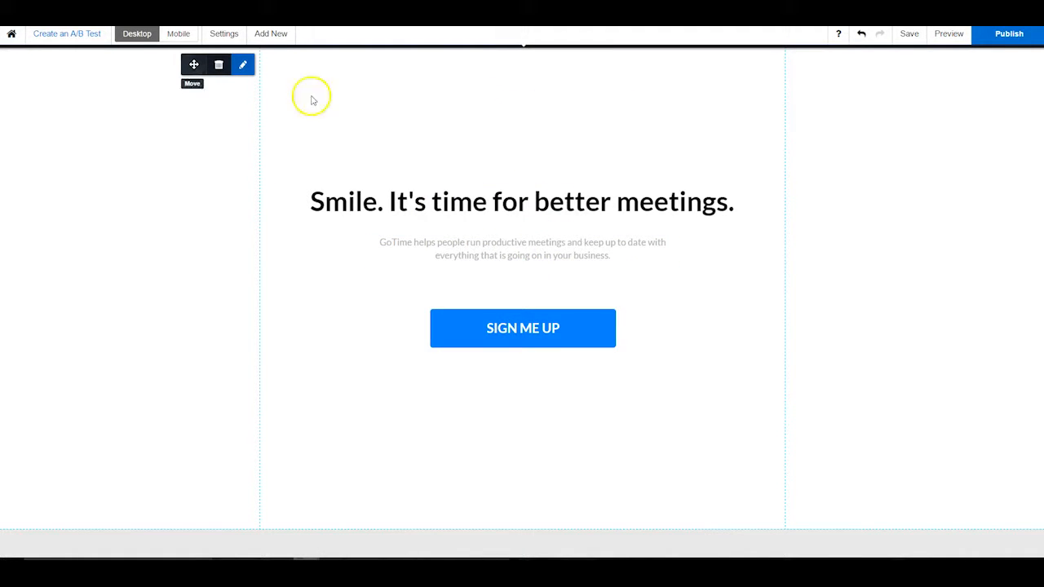
left_click(501, 201)
left_click(501, 199)
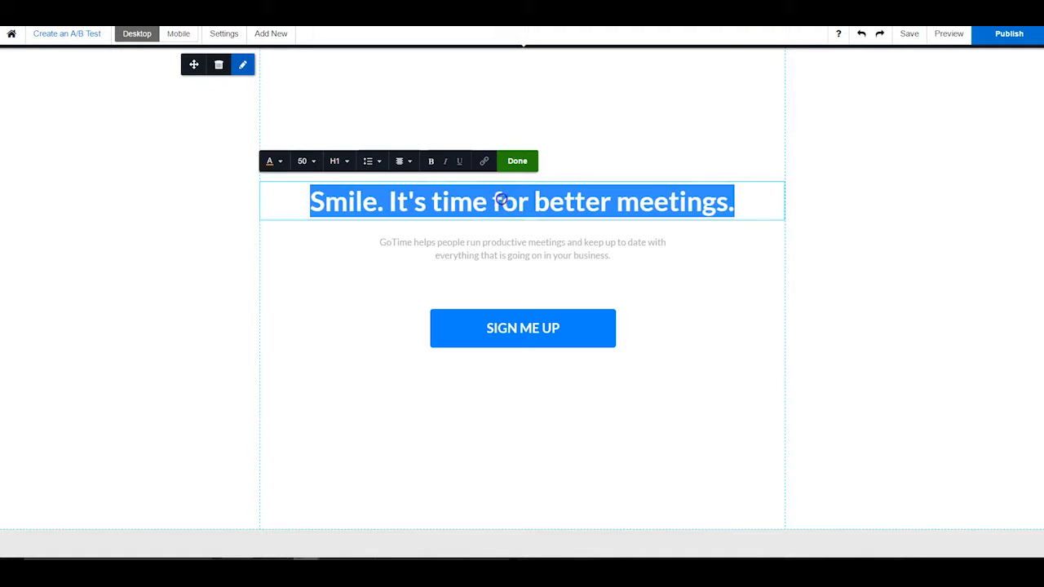
type("Grab ")
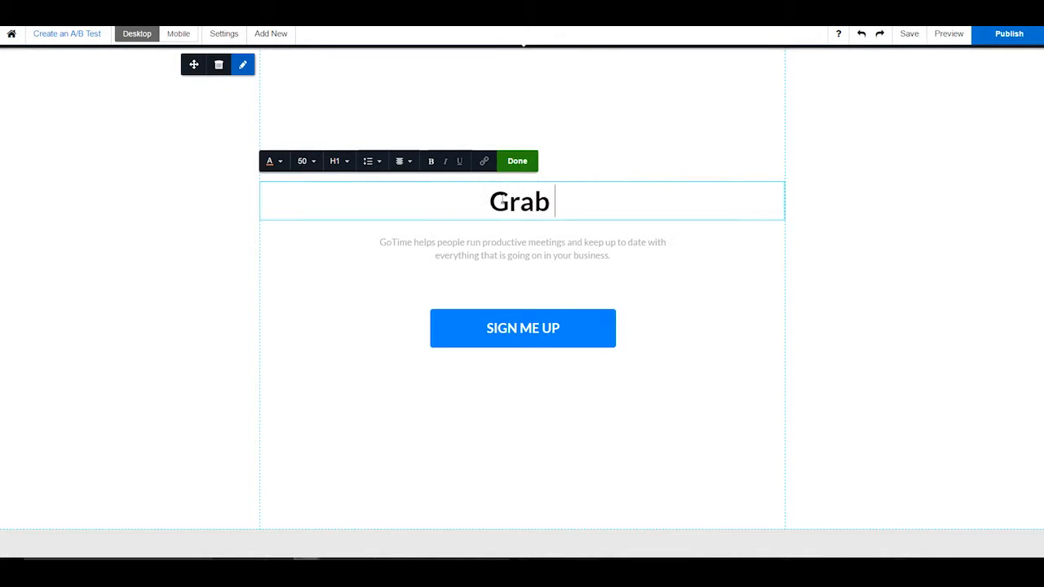
type("Two Of Ou")
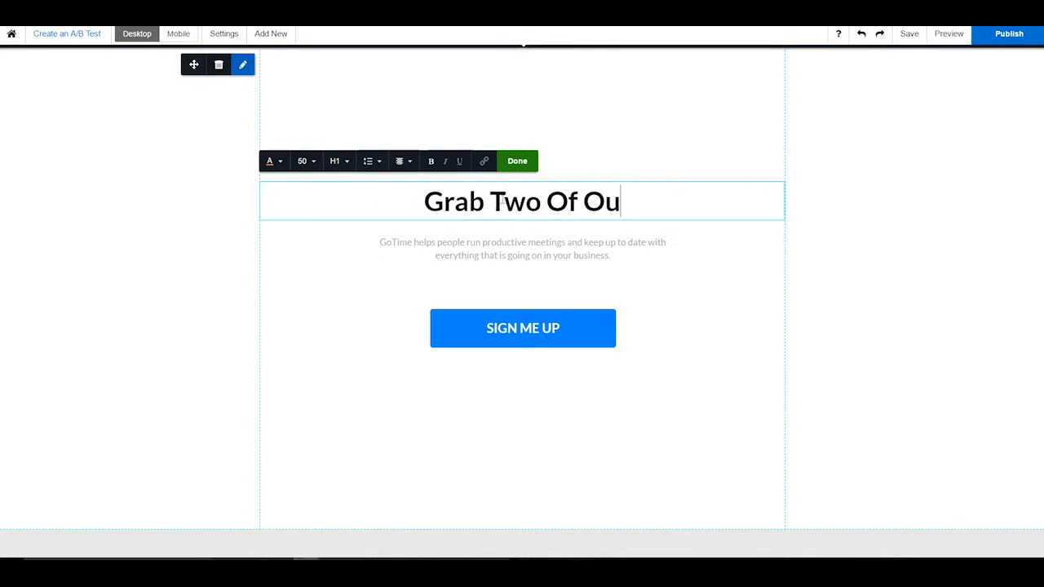
type("r Amazing Video Courses For FREE")
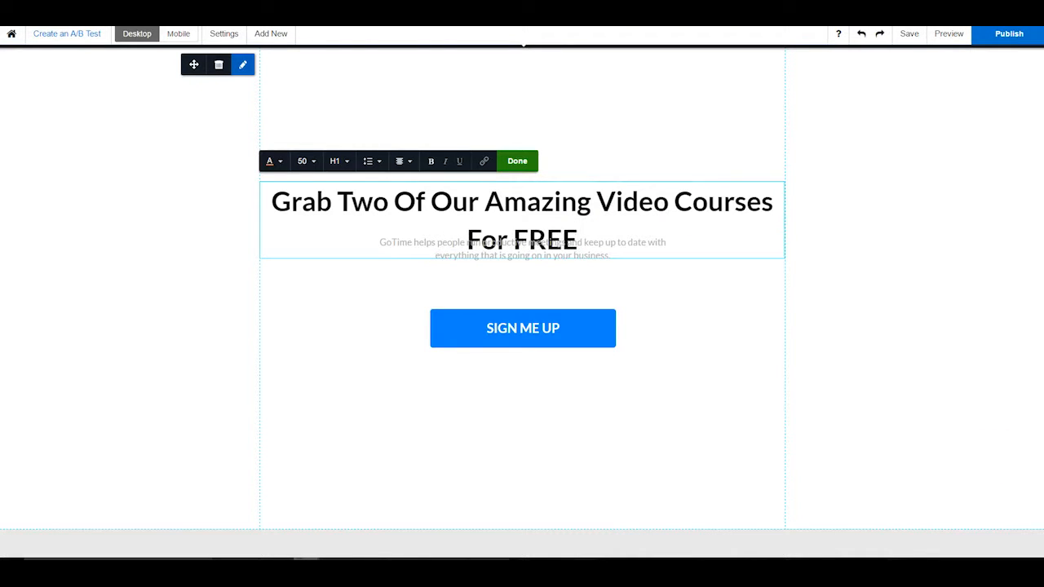
Step: Reduce the headline's font size to 41 so it fits on one line
left_click(313, 161)
left_click(371, 241)
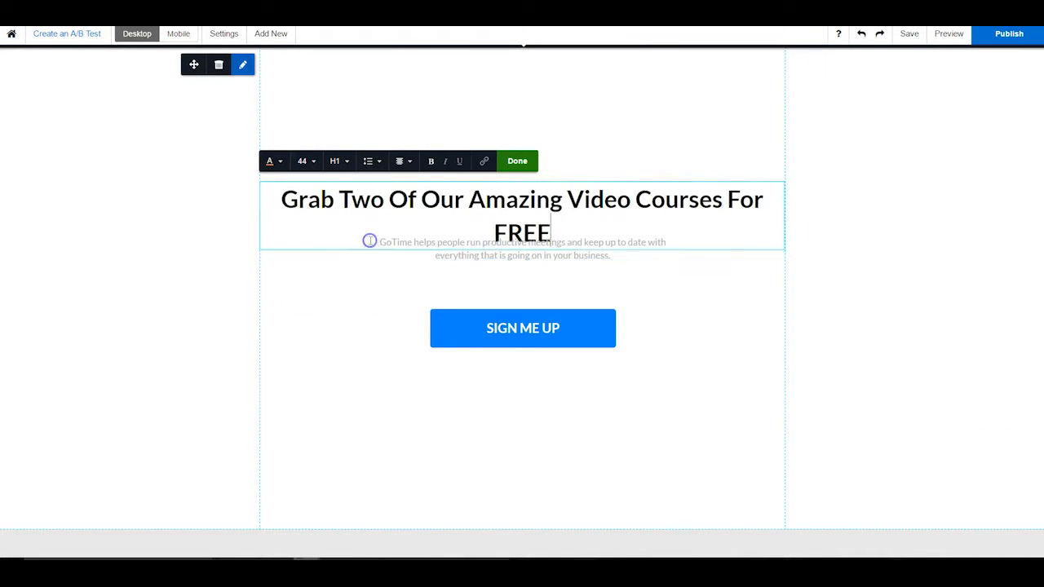
left_click(306, 162)
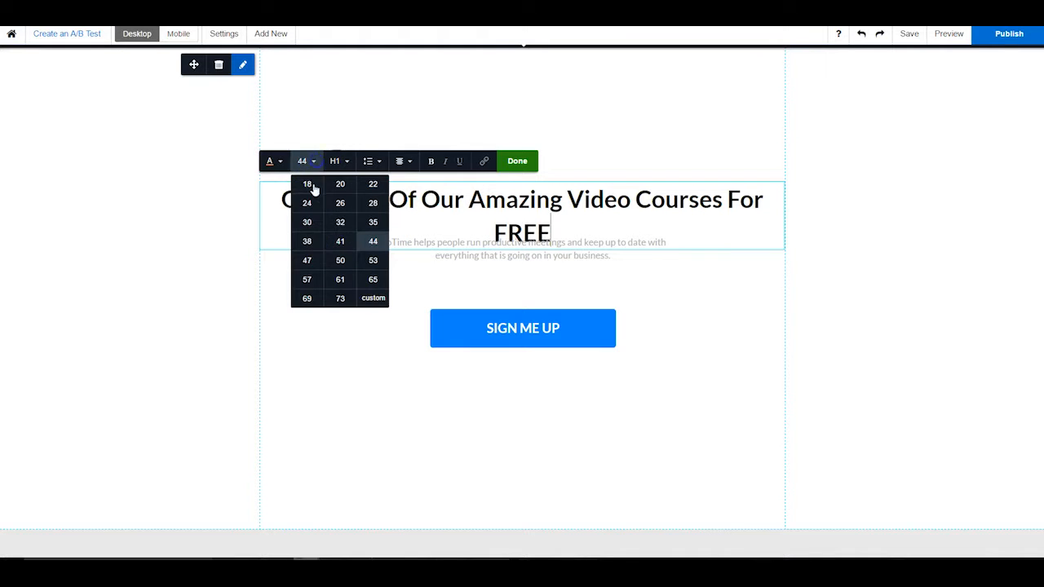
left_click(339, 240)
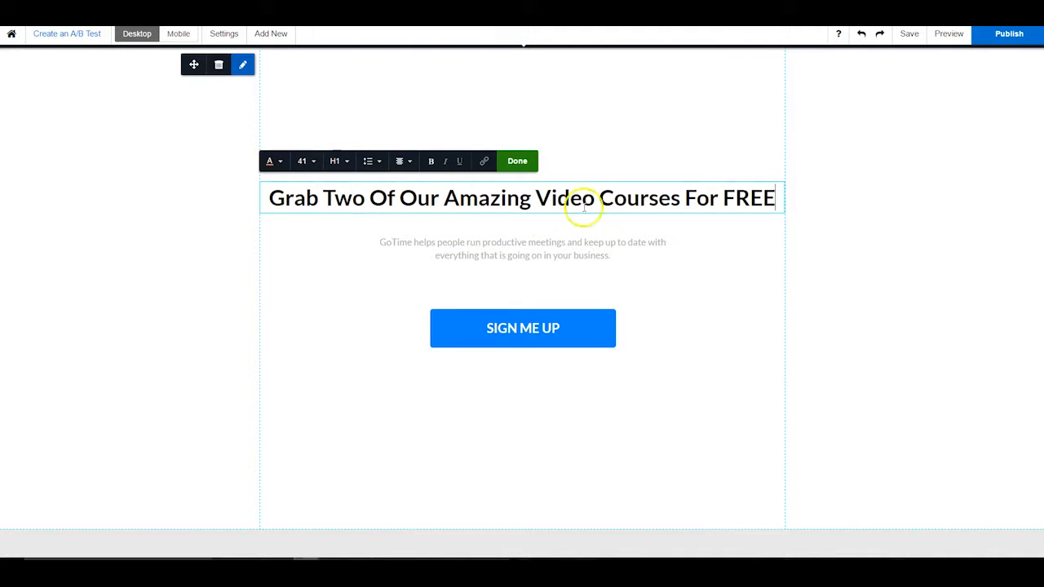
Step: Replace the paragraph under the headline with "Hurry this free offer ends soon. Click the button below to grab your TWO courses fast!"
left_click(500, 248)
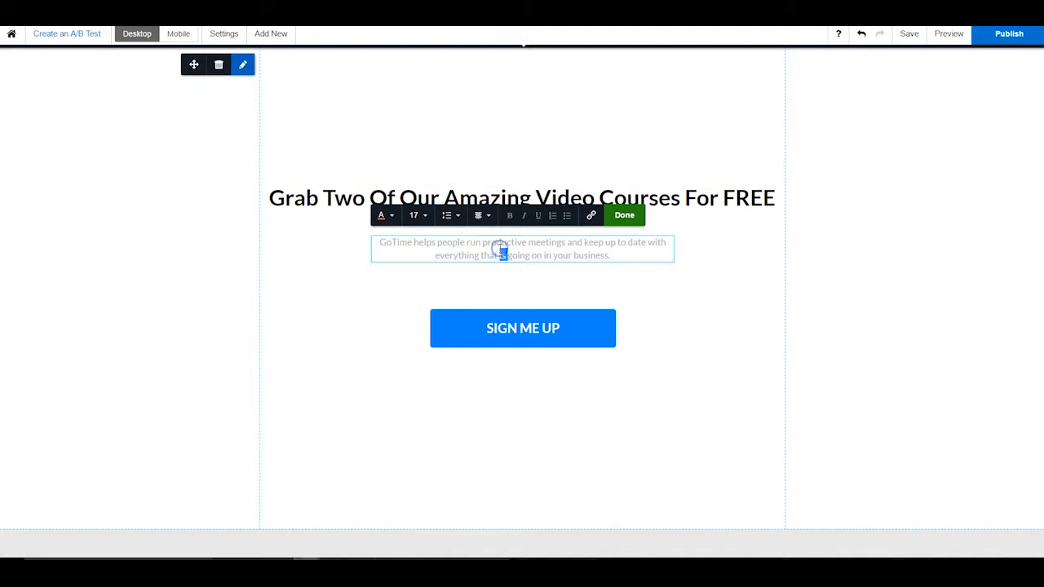
triple_click(499, 249)
type("Hu")
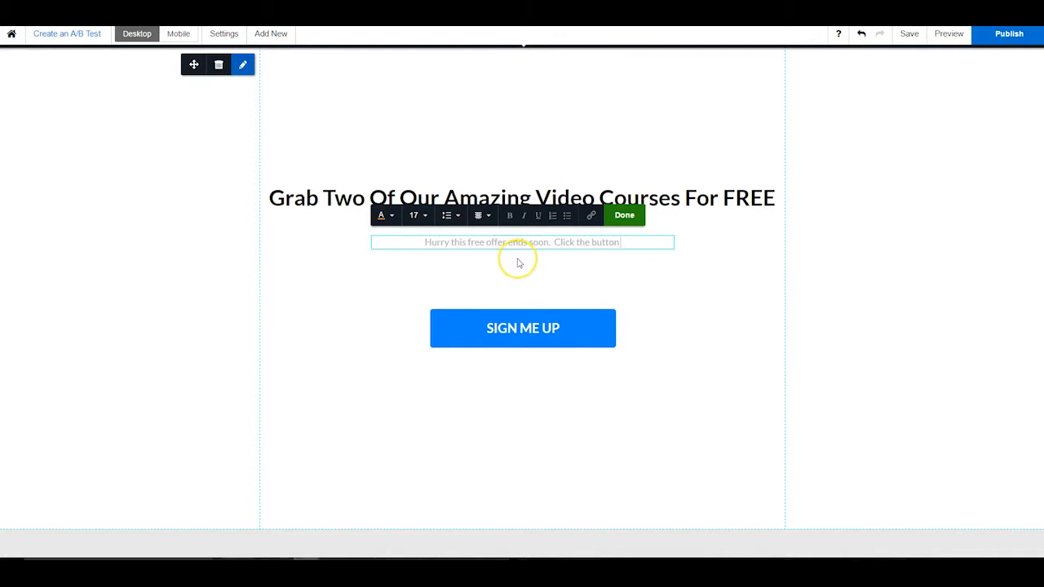
type("below")
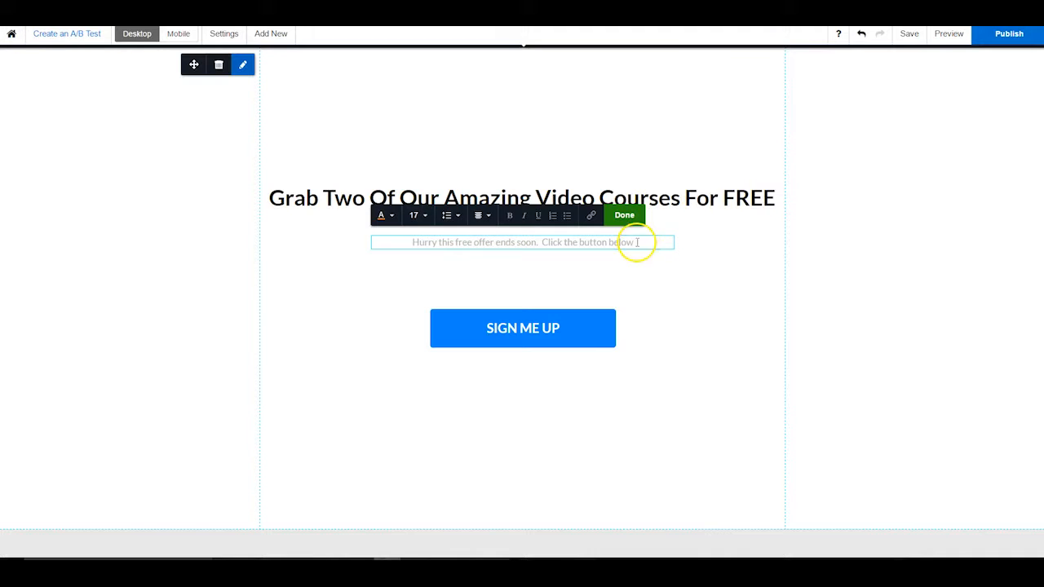
type(" to grab your TWO")
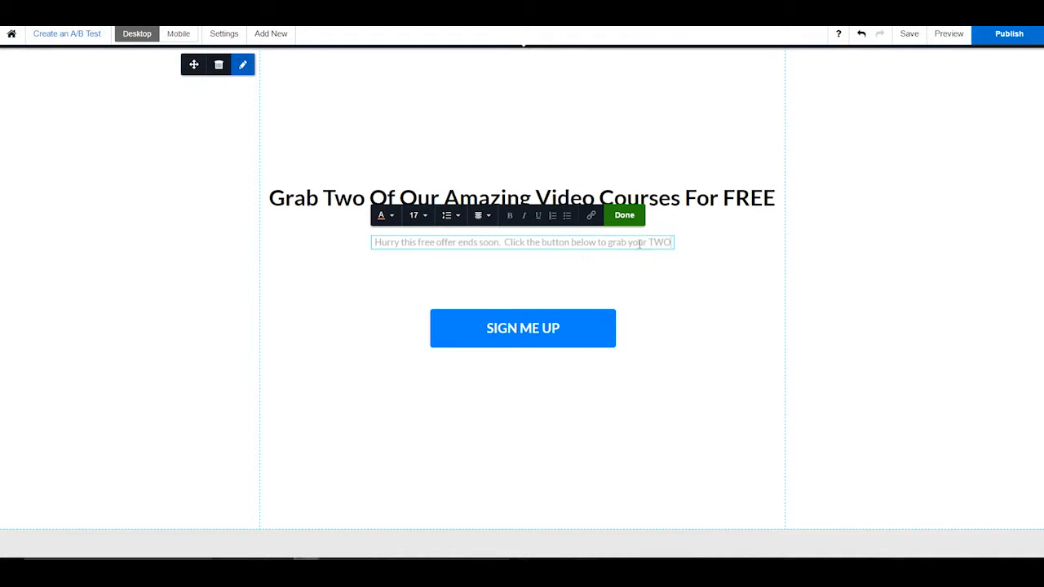
type(" courses fast!")
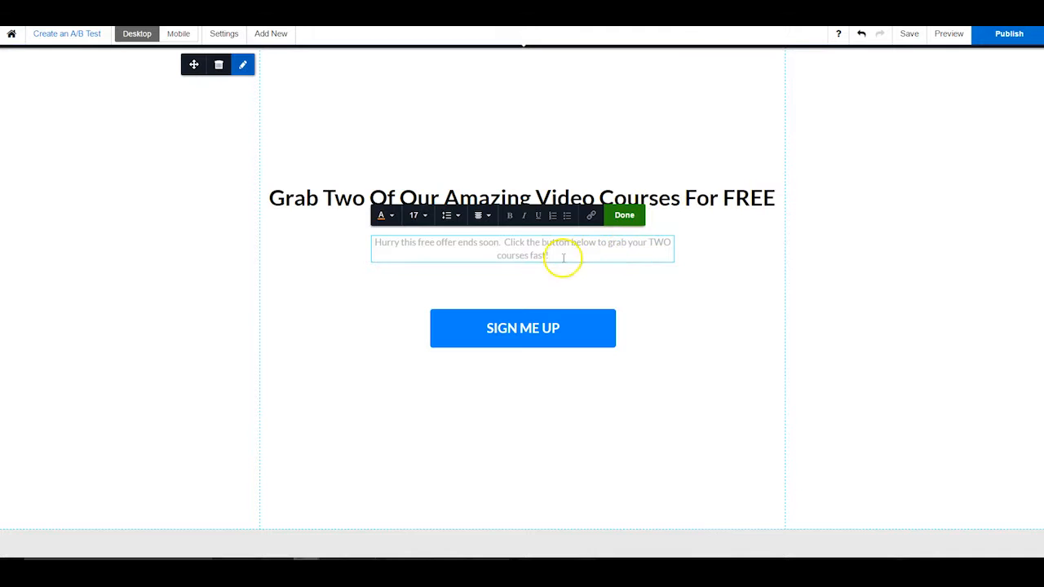
Step: Italicize the paragraph under the headline and give it a dark text colour
left_click_drag(563, 258, 421, 246)
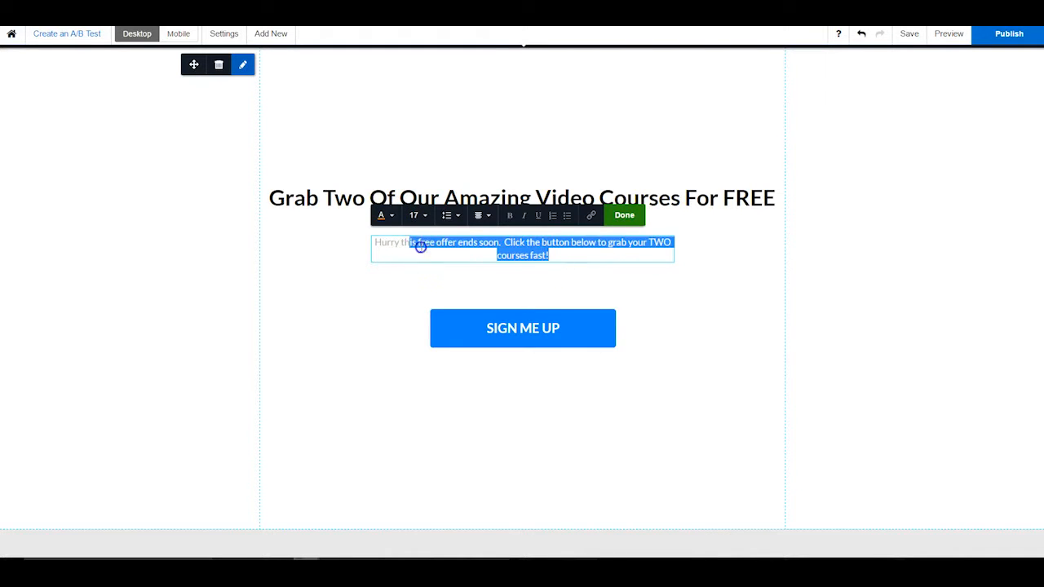
left_click(524, 216)
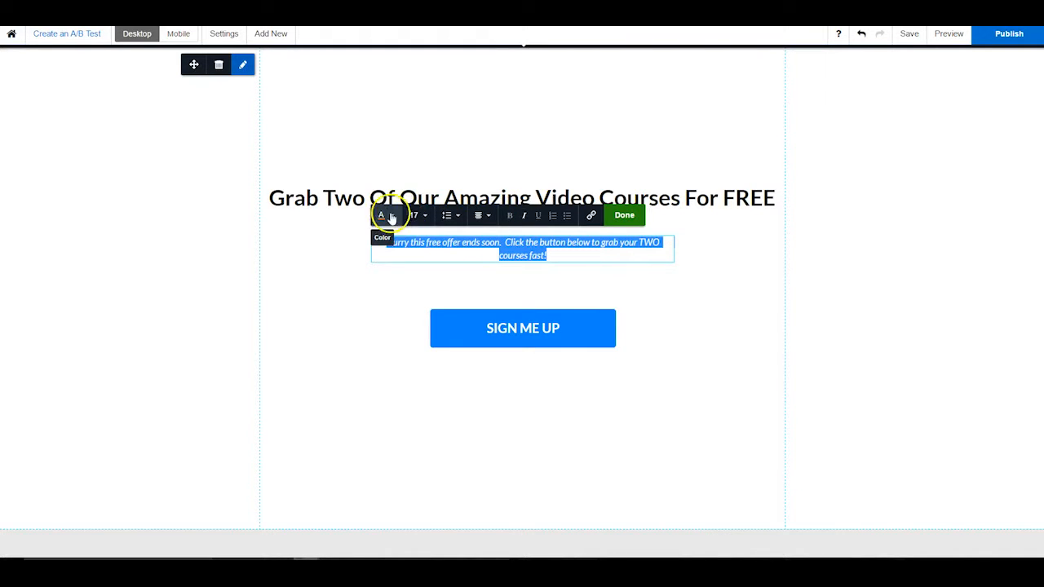
left_click(393, 217)
left_click(396, 280)
left_click(531, 302)
Step: Increase the italic paragraph's font size to 30
left_click(442, 237)
left_click(418, 215)
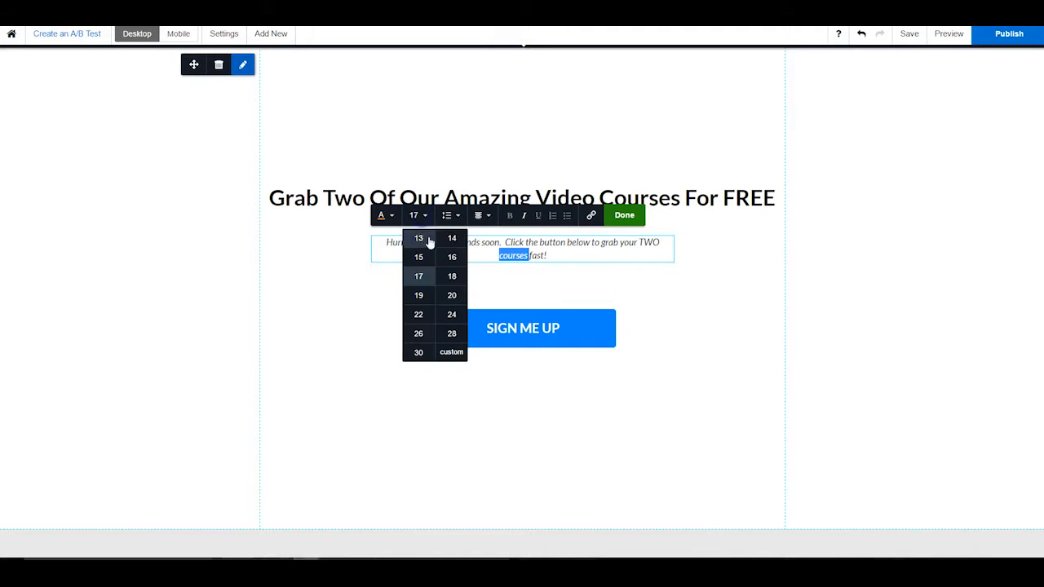
left_click(449, 315)
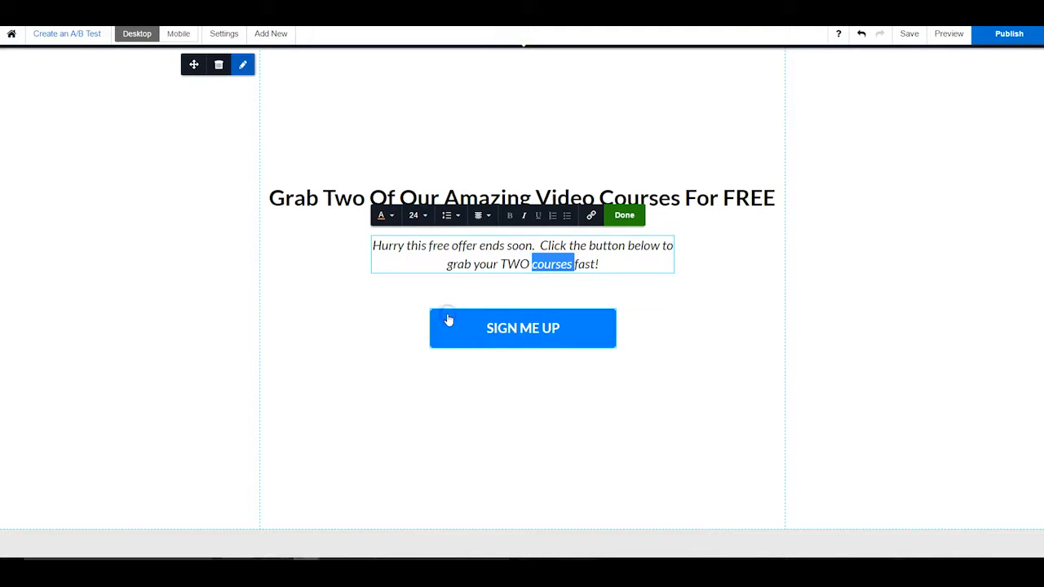
left_click(415, 216)
left_click(420, 336)
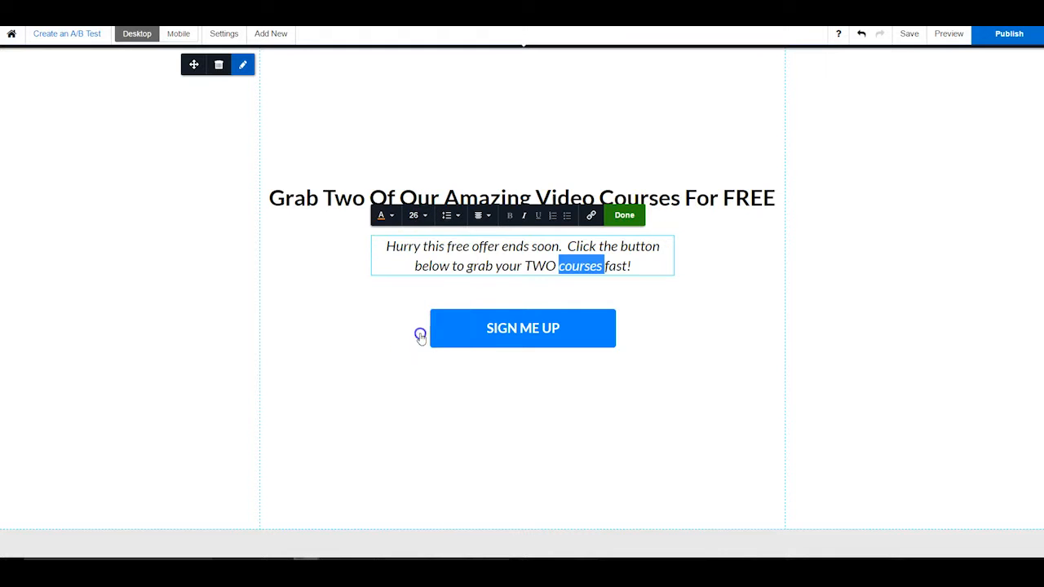
left_click(415, 216)
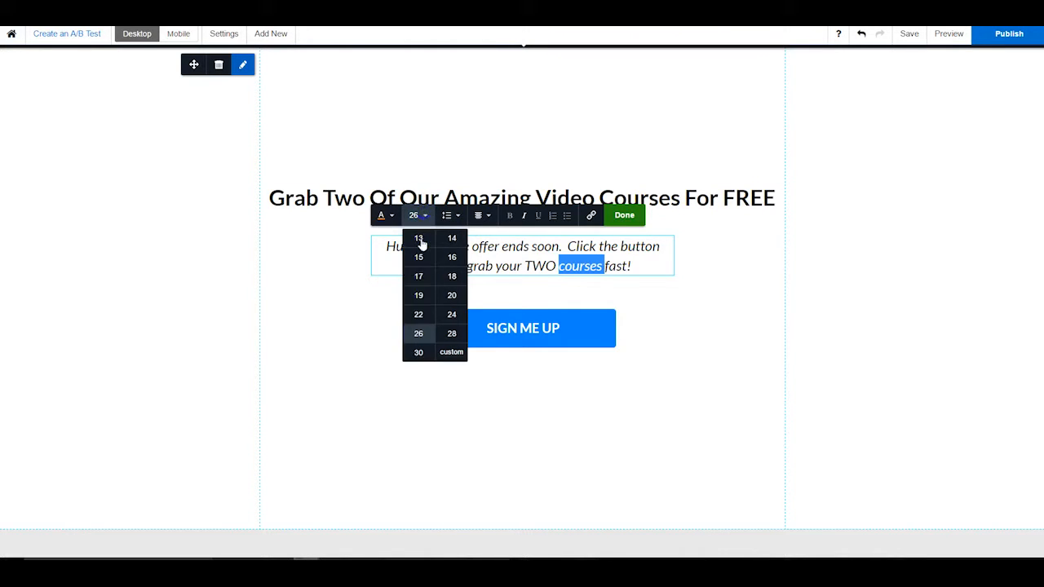
left_click(422, 353)
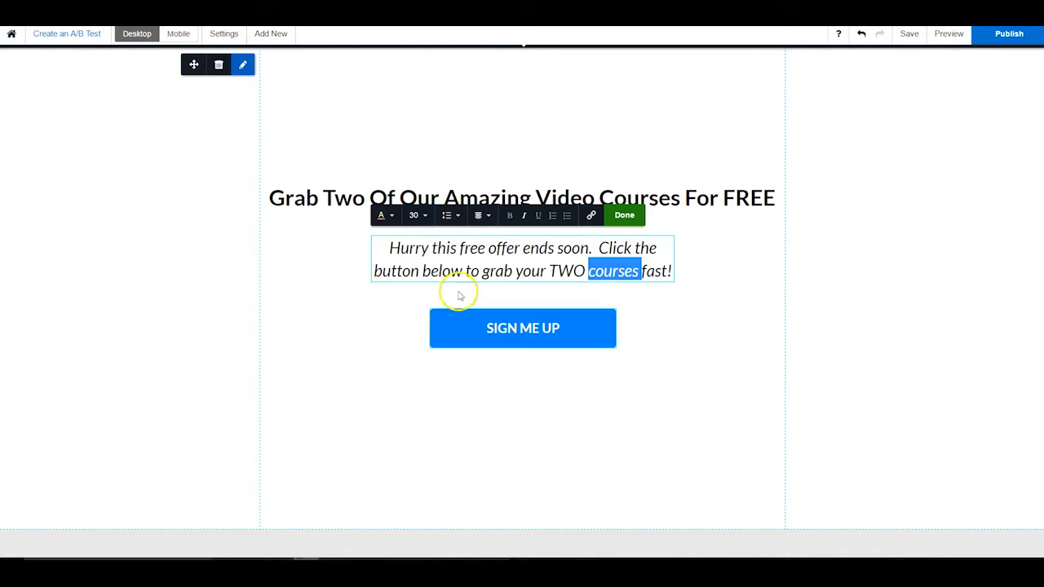
Step: Widen the italic paragraph's text box on both sides, keeping it centred under the headline
left_click(410, 254)
left_click(351, 254)
left_click_drag(374, 259, 297, 256)
left_click_drag(676, 257, 748, 258)
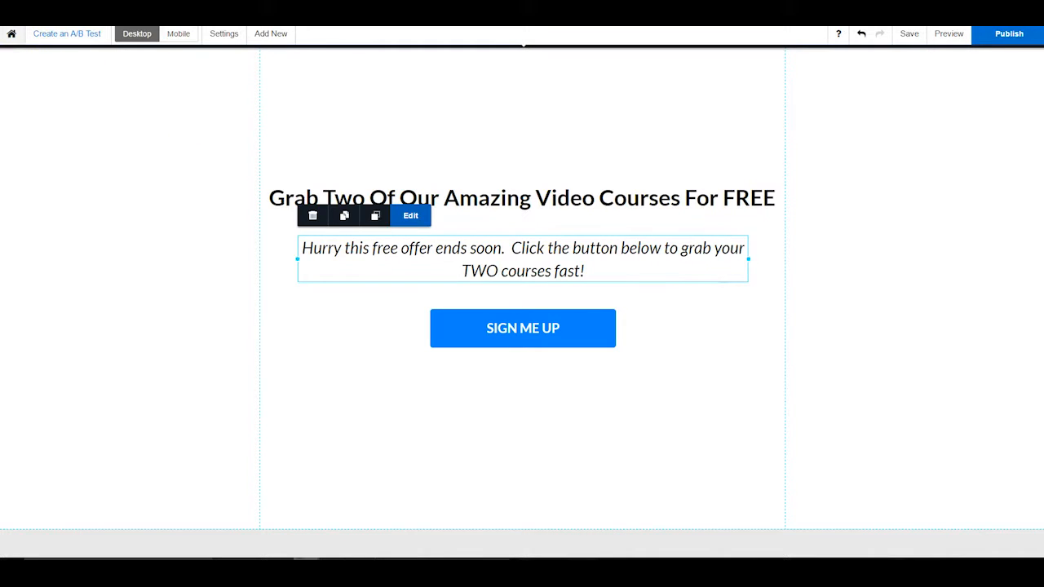
Step: Add an image element using the uploaded picture of the two Captain Jack video course boxes
left_click(268, 34)
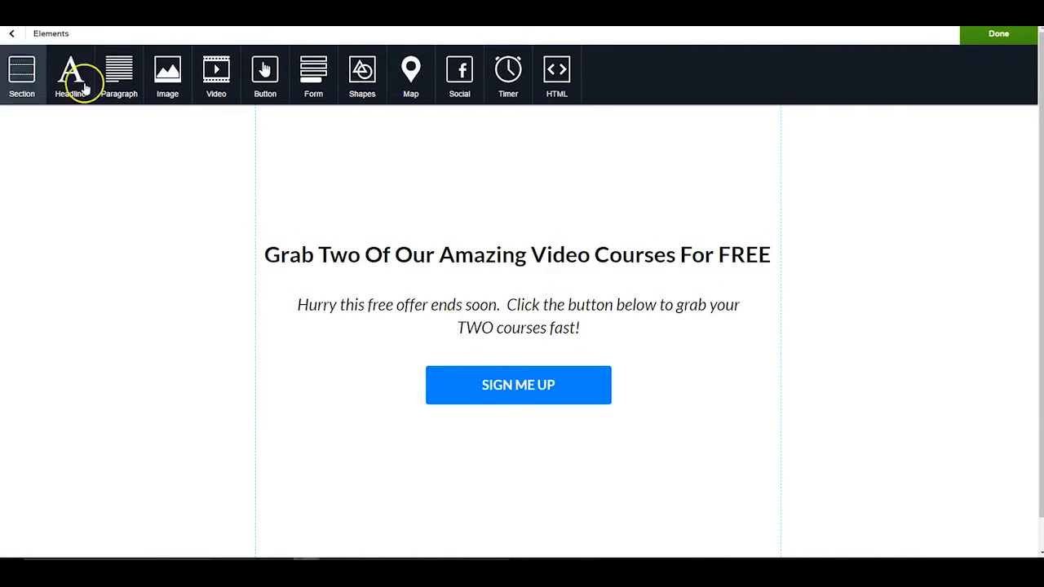
left_click(172, 72)
mouse_move(712, 286)
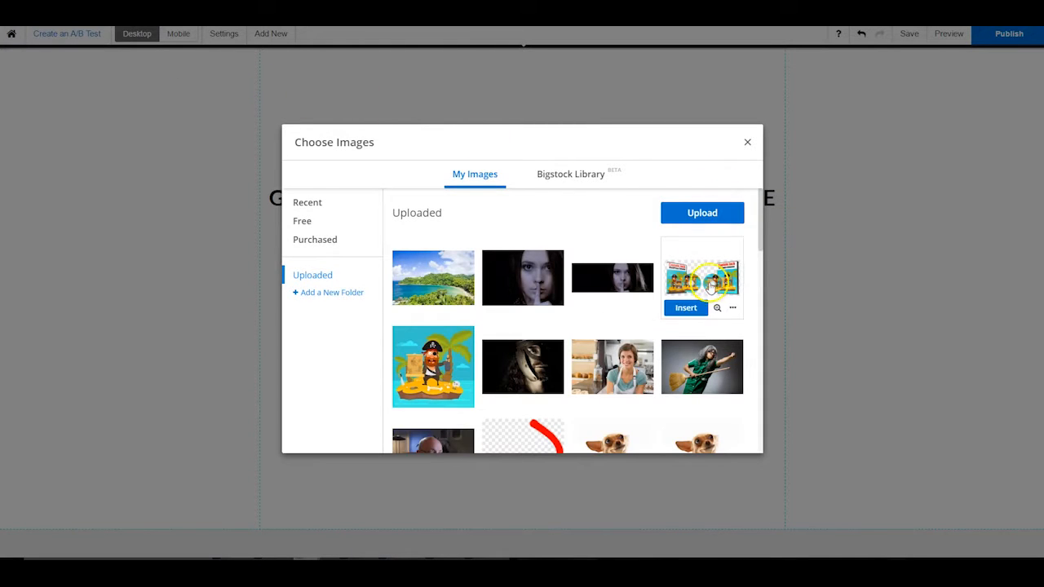
left_click(687, 305)
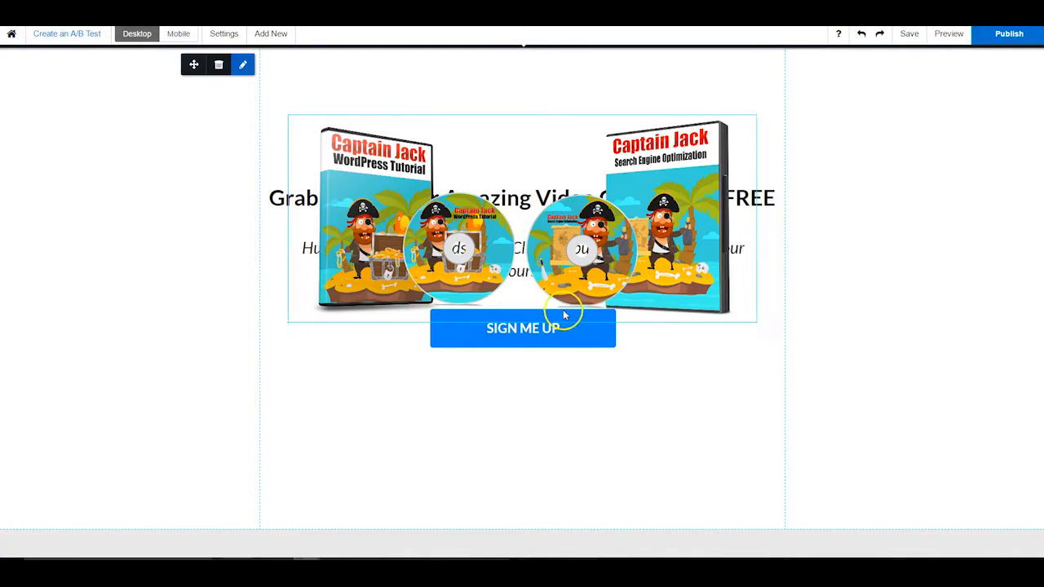
Step: Move the SIGN ME UP button further down the page and place the course image below the italic paragraph
left_click_drag(584, 346, 557, 556)
left_click_drag(520, 338, 509, 475)
left_click_drag(544, 101, 553, 303)
left_click(785, 308)
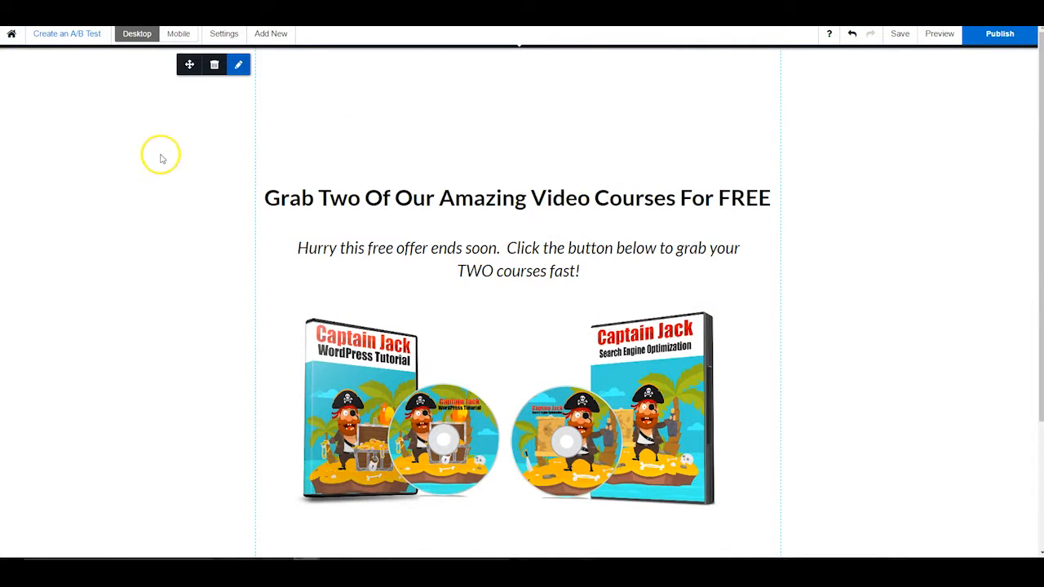
Step: Shift the headline, italic paragraph and course image up together, closer to the top of the page
left_click(536, 200)
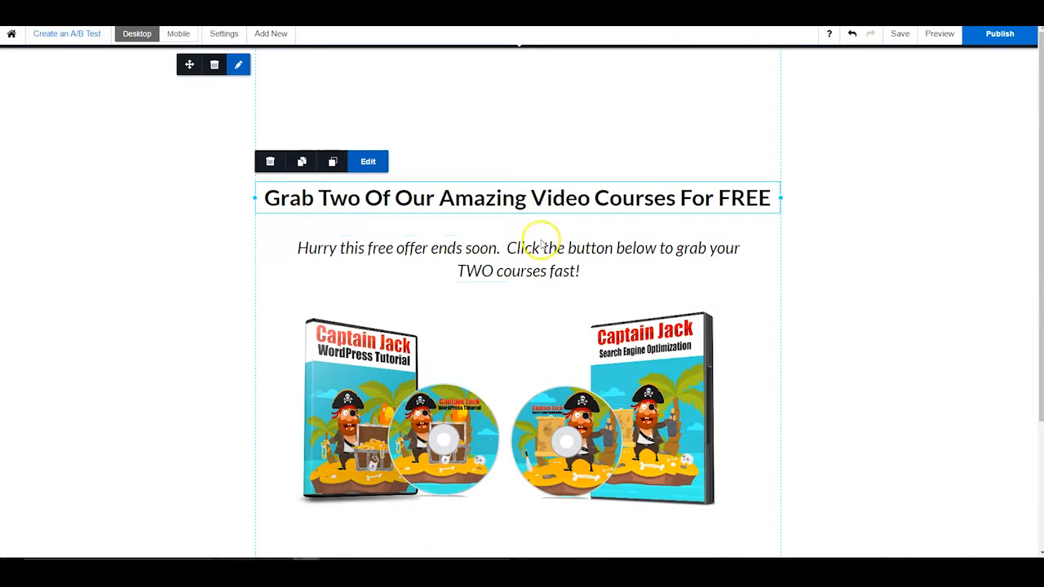
left_click_drag(544, 329, 544, 234)
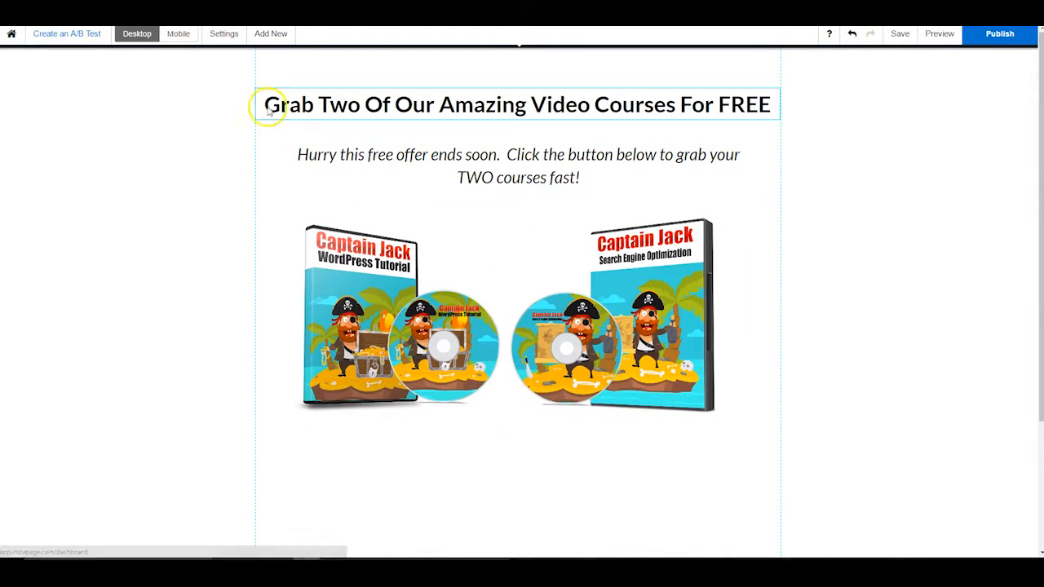
Step: Add a new button centred below the course image and delete the old SIGN ME UP button
left_click(269, 33)
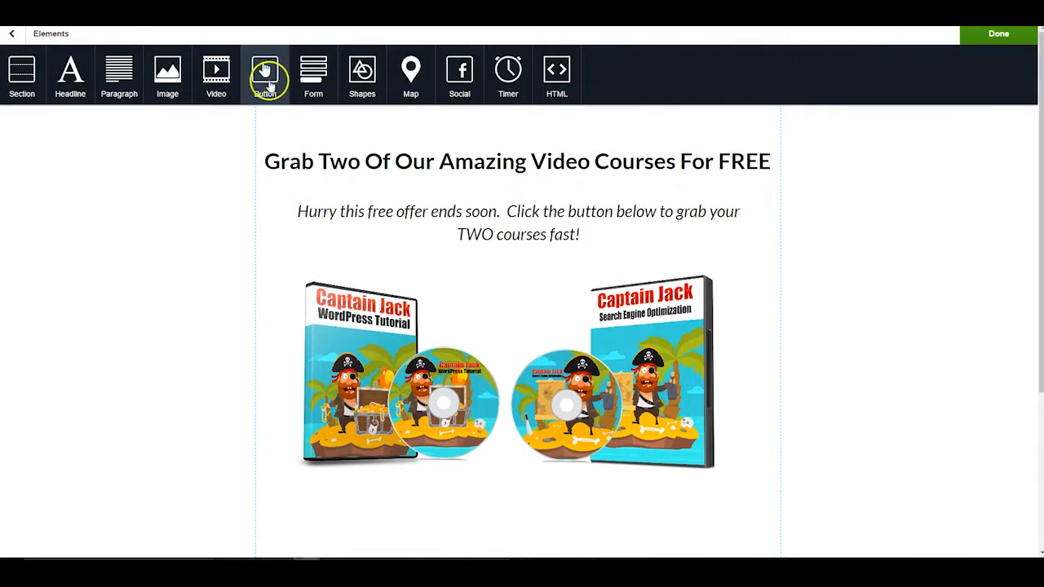
left_click(267, 79)
left_click_drag(522, 127, 517, 451)
scroll(522, 462, "down", 3)
left_click(551, 464)
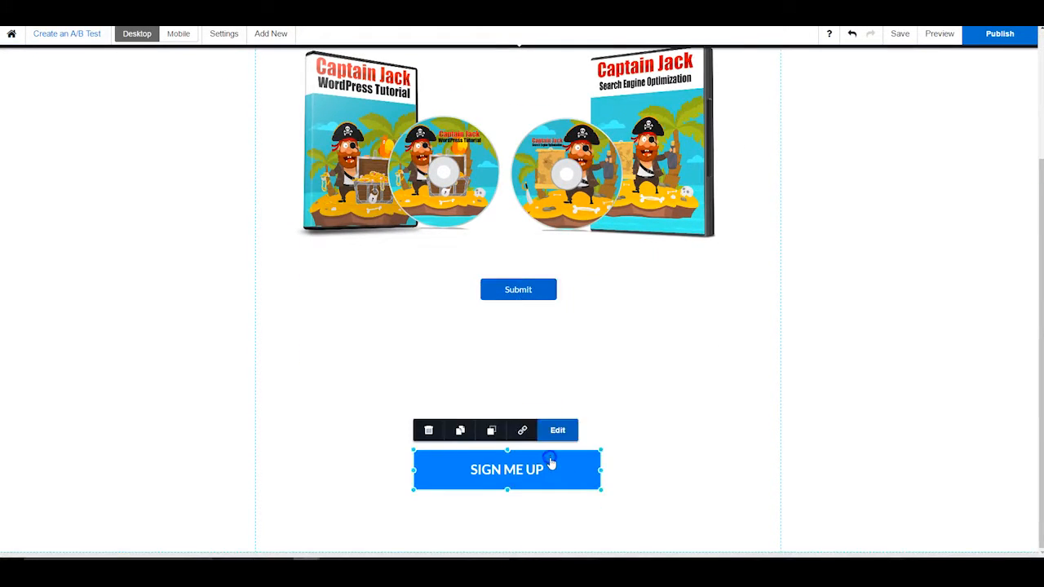
left_click(429, 430)
Step: Enlarge the new Submit button in width and height, keeping it roughly centred under the course image
left_click(536, 282)
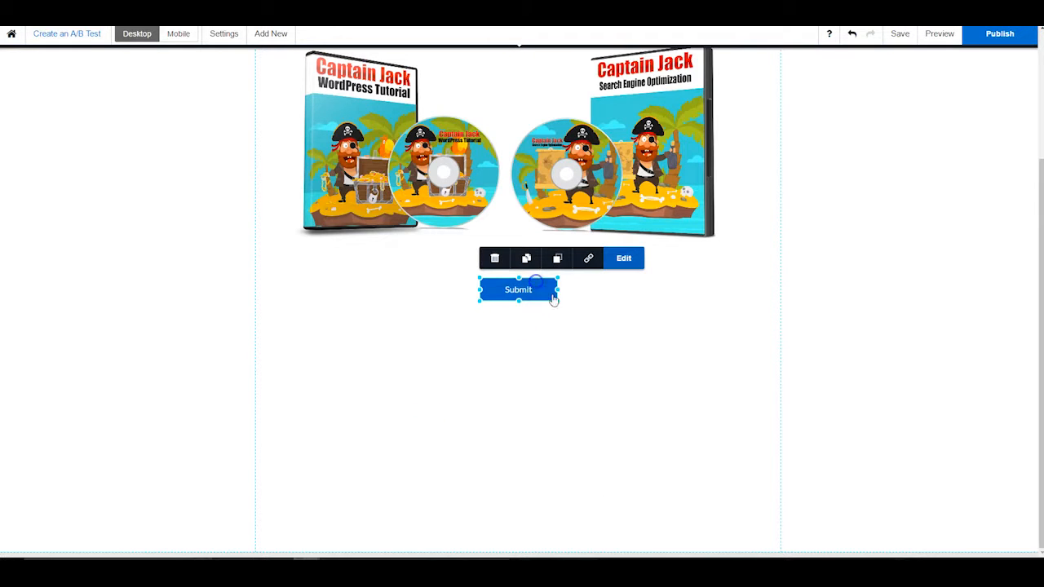
left_click_drag(556, 300, 620, 338)
left_click_drag(480, 280, 426, 284)
left_click_drag(577, 312, 560, 307)
left_click(518, 326)
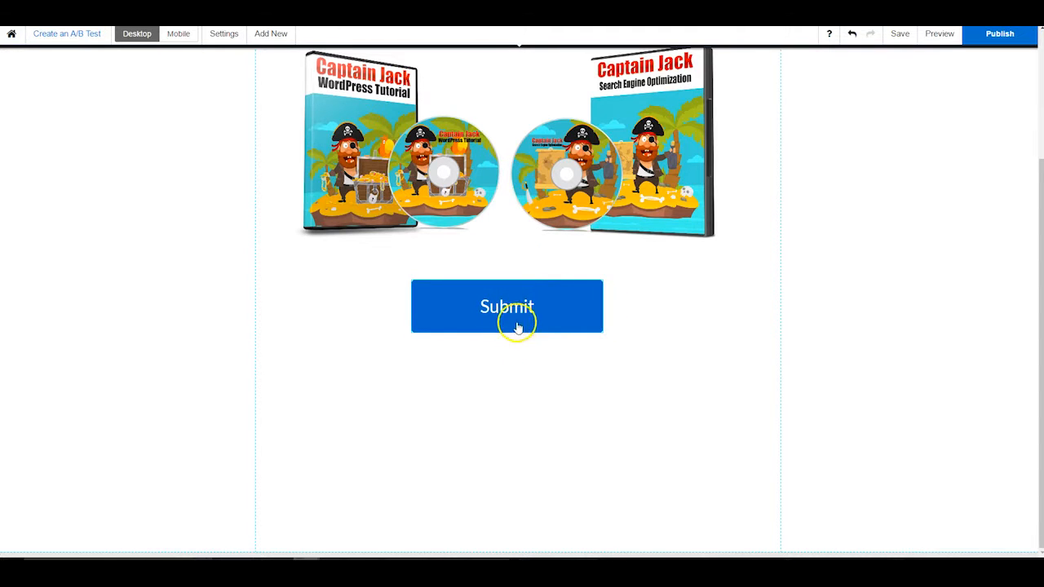
Step: Set the button text to "Get MY Free Courses", with the Flat design and a corner radius of 0px
left_click(499, 309)
left_click(555, 261)
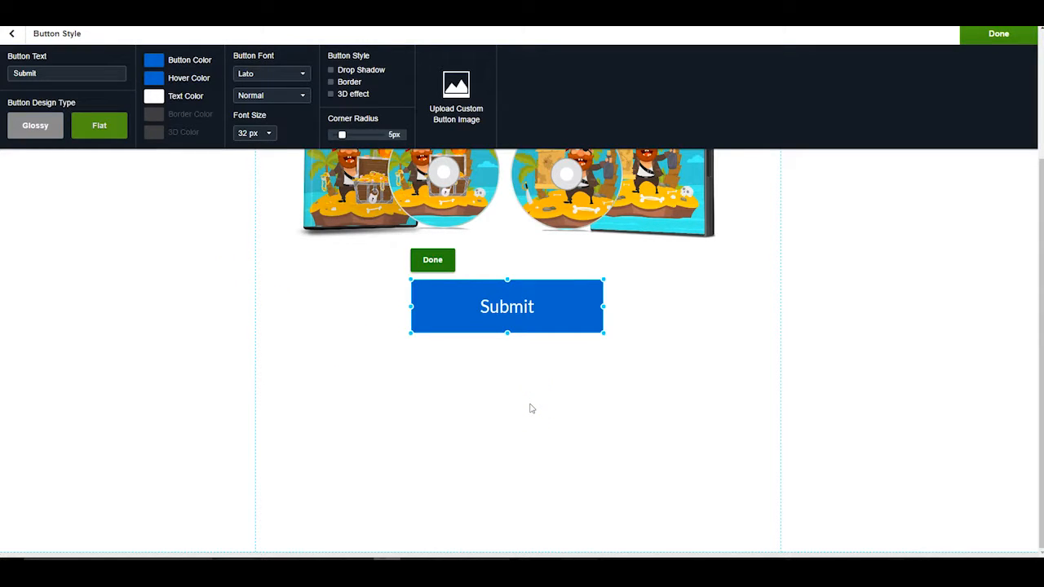
scroll(509, 318, "up", 3)
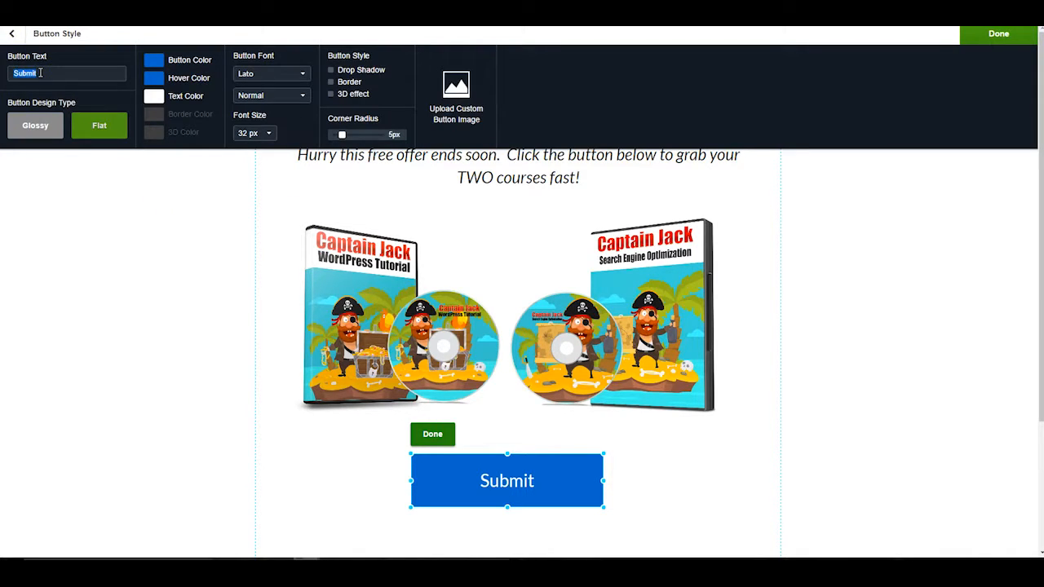
type("ree Courses")
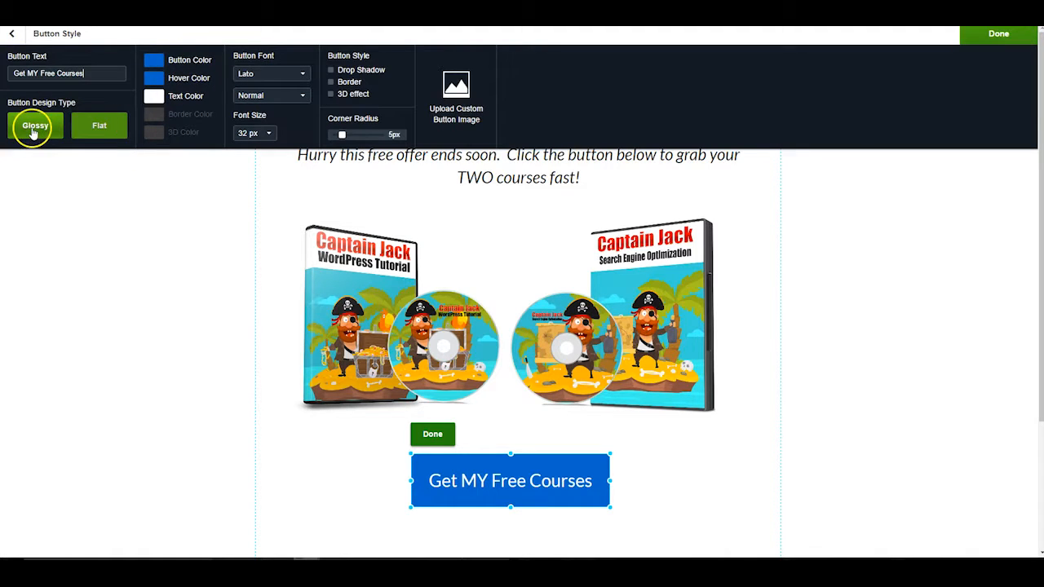
left_click(83, 127)
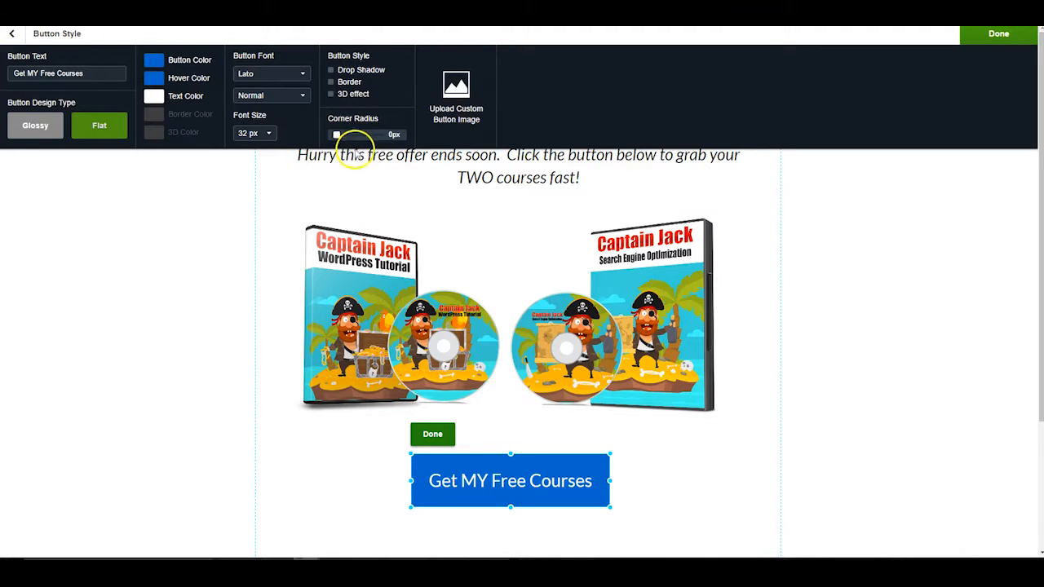
left_click(340, 453)
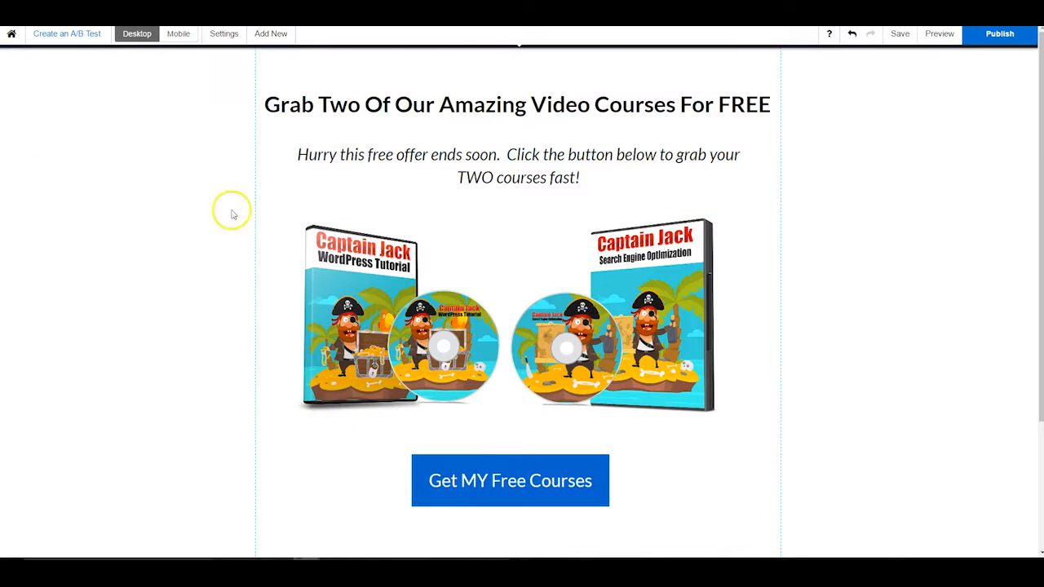
Step: Link the "Get MY Free Courses" button to a pop-up
left_click(540, 483)
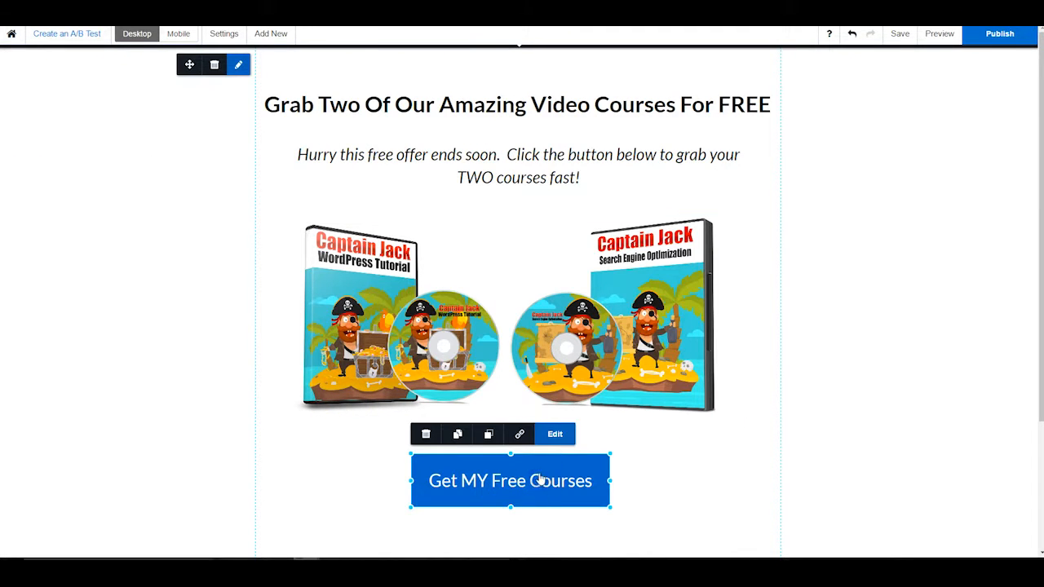
left_click(518, 435)
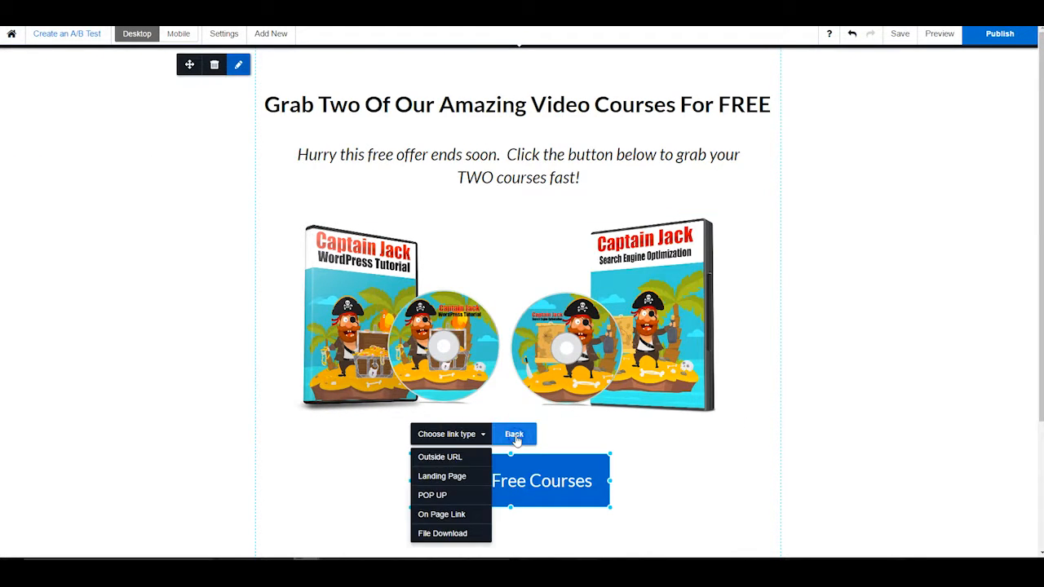
left_click(433, 496)
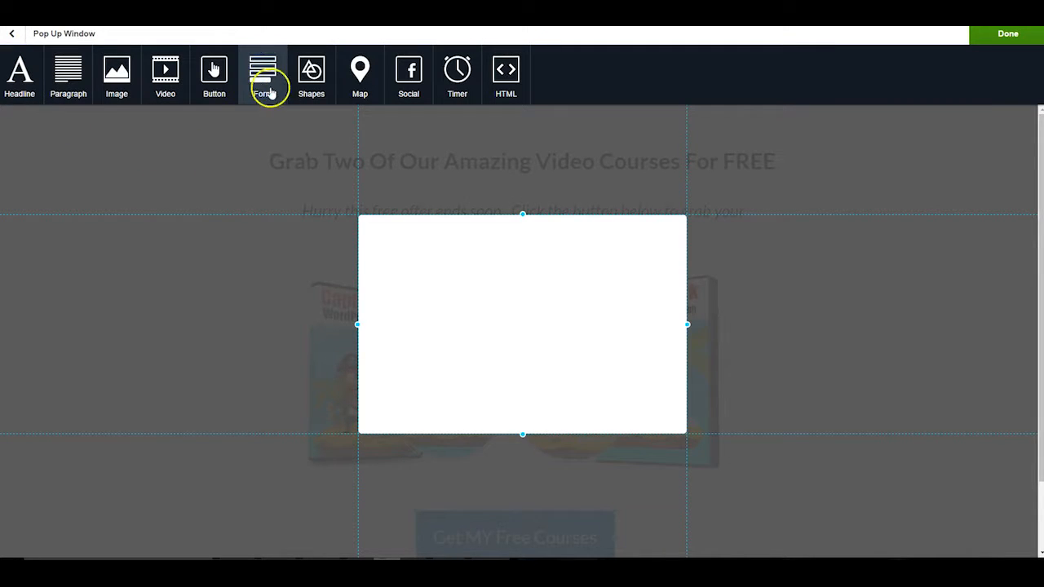
Step: Add a headline near the top of the pop-up window and centre its text
left_click(19, 75)
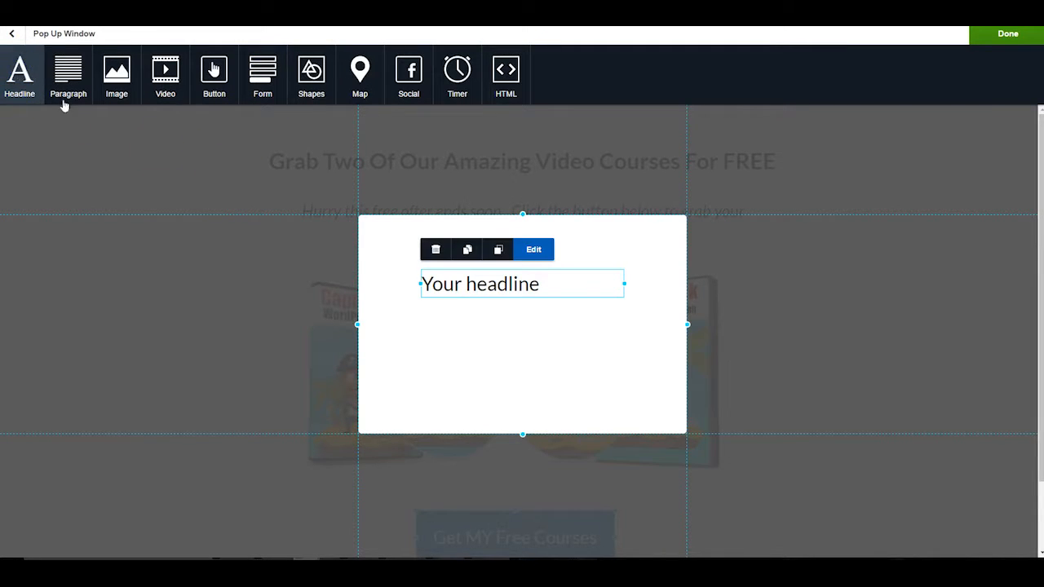
left_click_drag(486, 284, 484, 252)
double_click(509, 253)
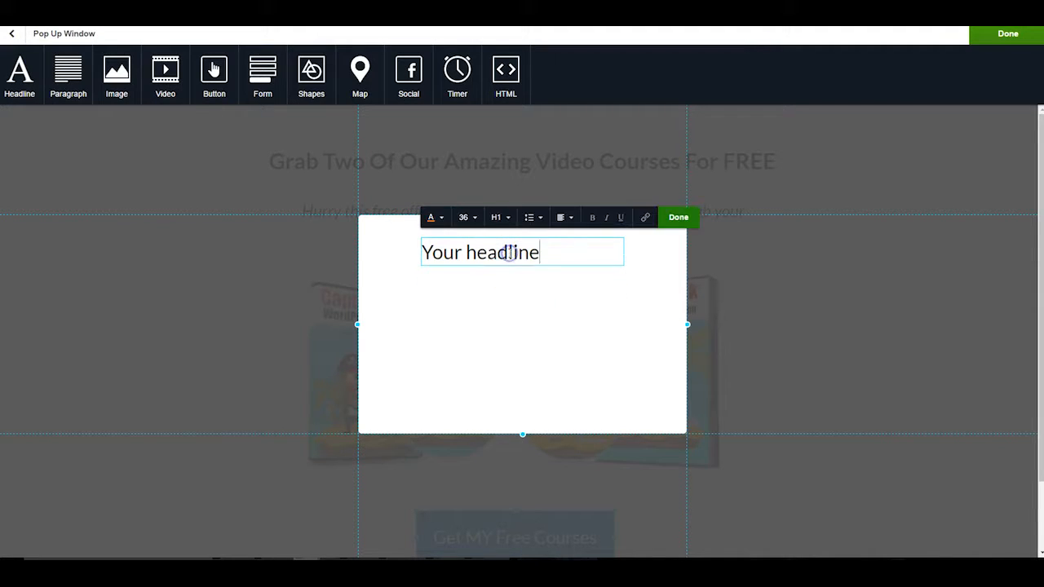
left_click(564, 218)
left_click(566, 259)
left_click(525, 319)
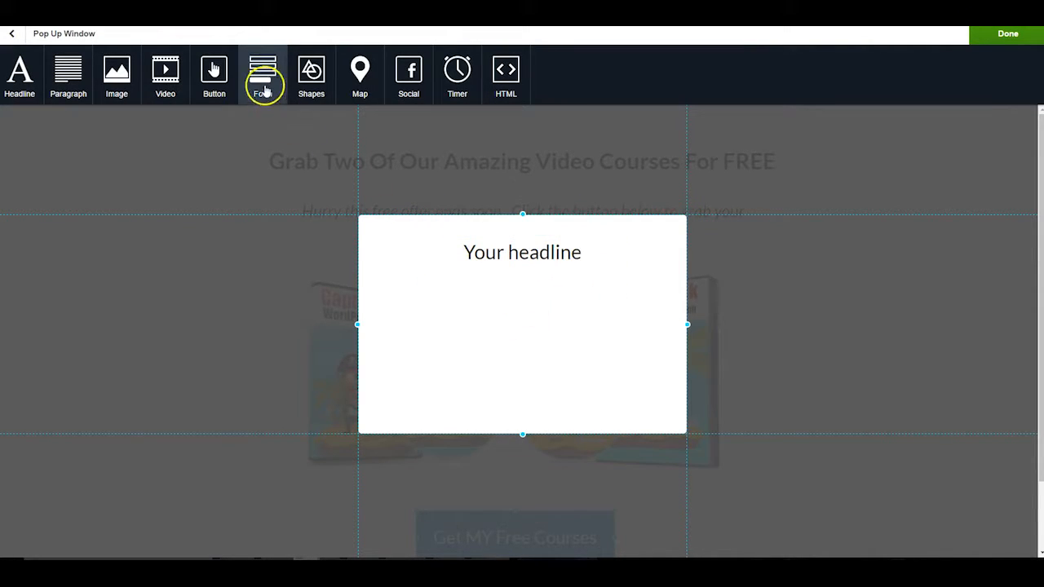
Step: Add a form with name, email and submit button below the pop-up's headline
left_click(263, 76)
mouse_move(519, 290)
left_mouse_down()
mouse_move(520, 312)
mouse_move(520, 299)
left_mouse_up()
left_click(555, 241)
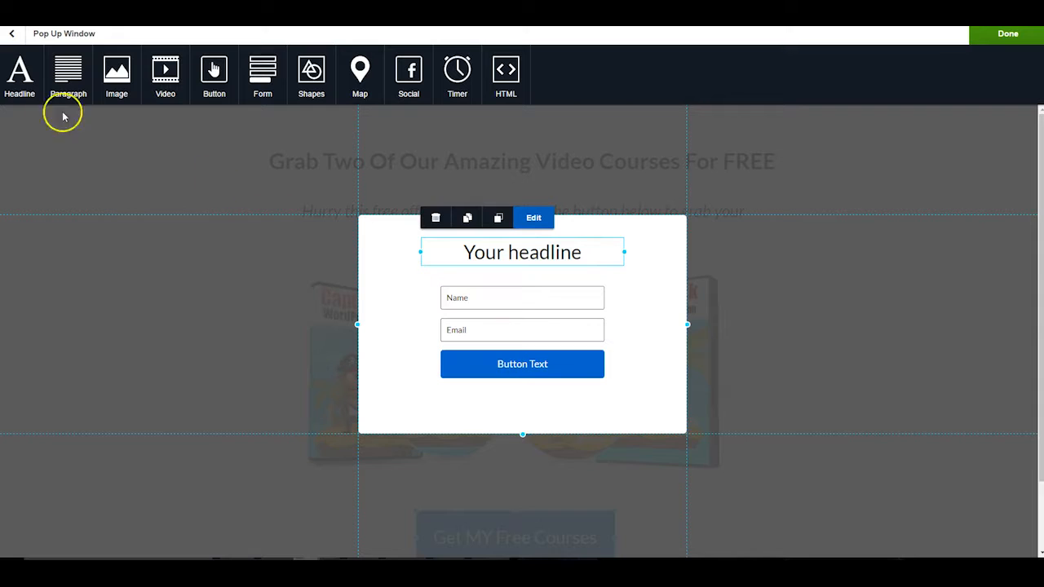
Step: Replace the pop-up's headline text with "Tell Us Where To Instantly Send Your FREE Courses"
double_click(545, 255)
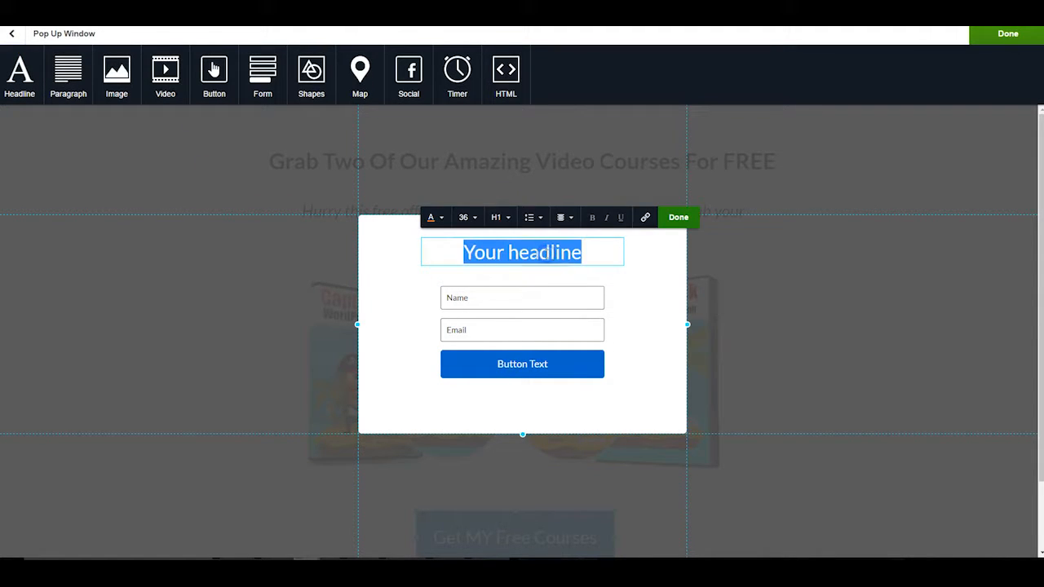
type("Tell Us Where To Ins")
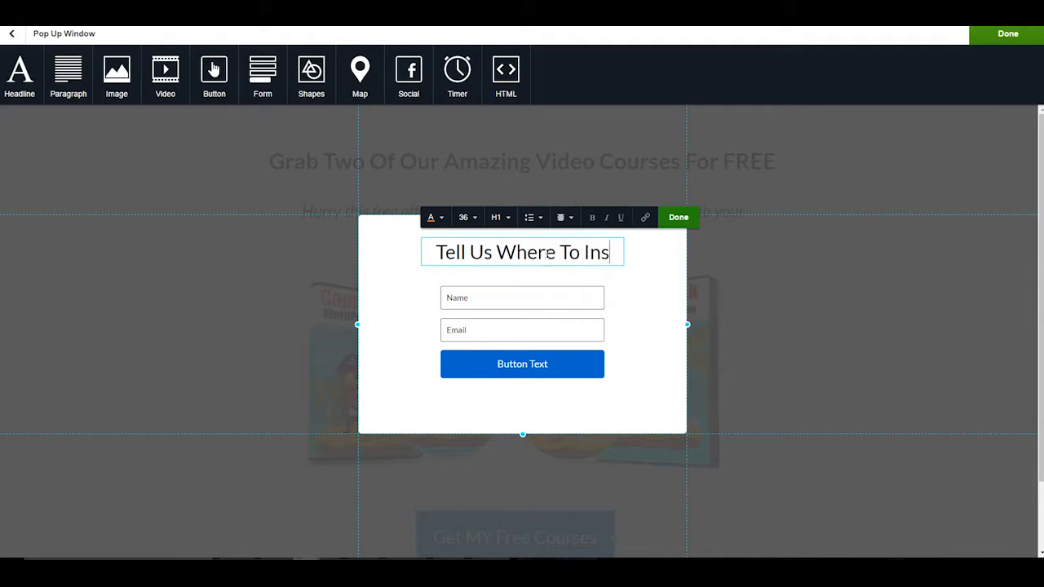
type("tantly Send Y")
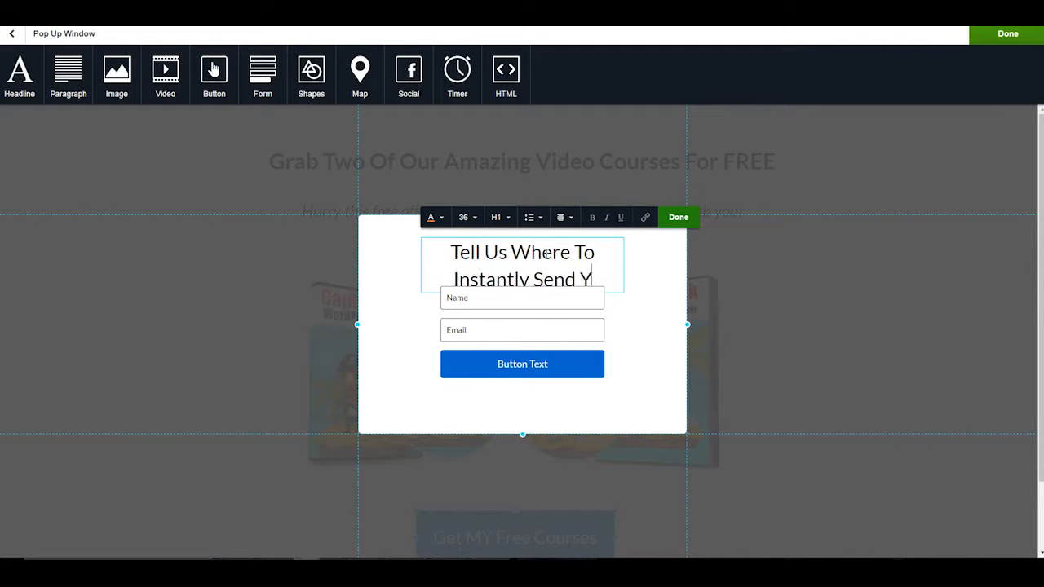
type("our FREE C")
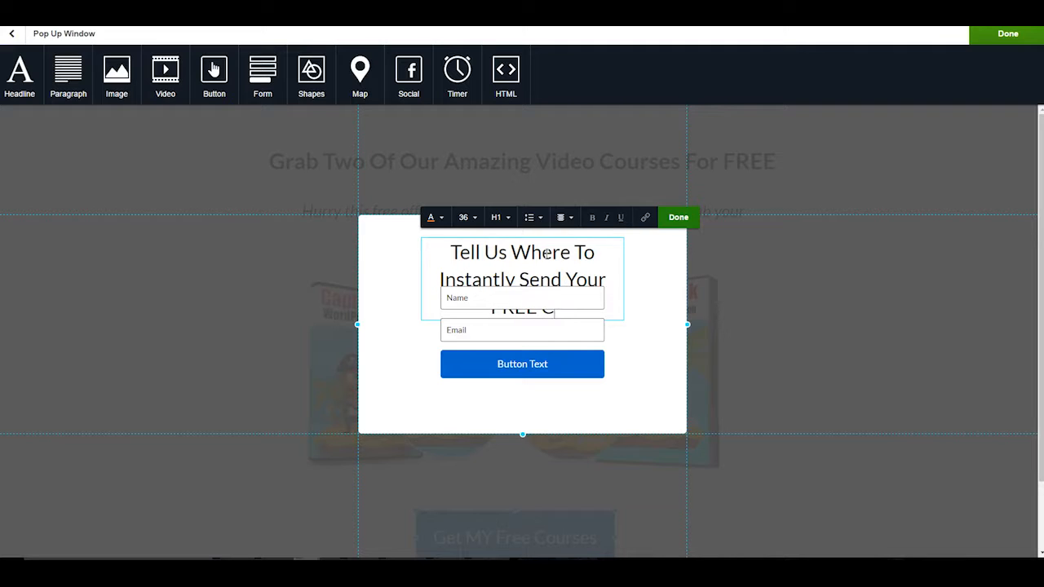
type("ourses")
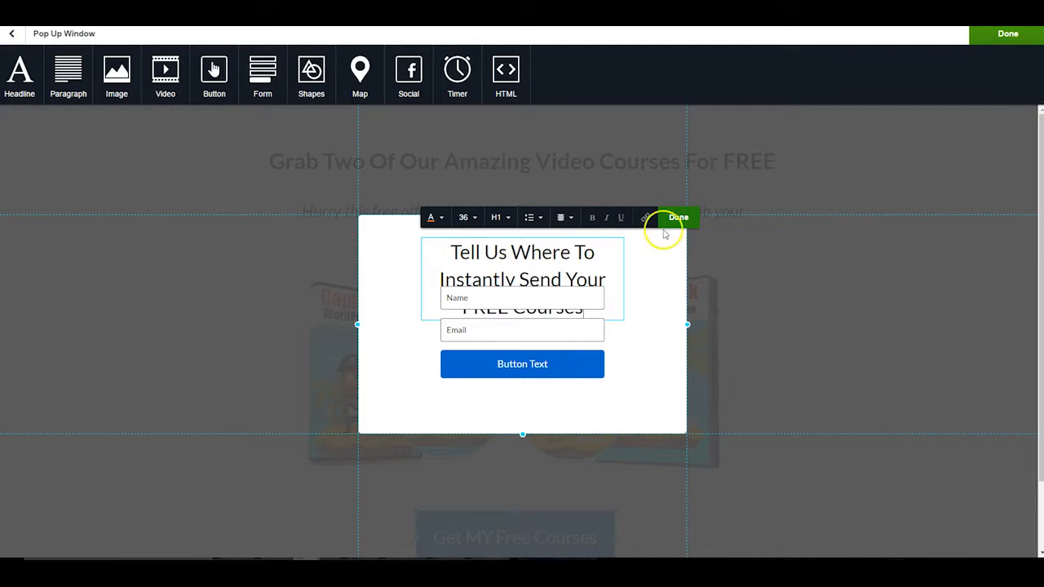
left_click(678, 217)
Step: Widen the pop-up headline's text box on both sides and move the form down clear of it
left_click_drag(652, 279, 672, 278)
left_click(453, 271)
left_click_drag(419, 266, 370, 265)
left_click(395, 333)
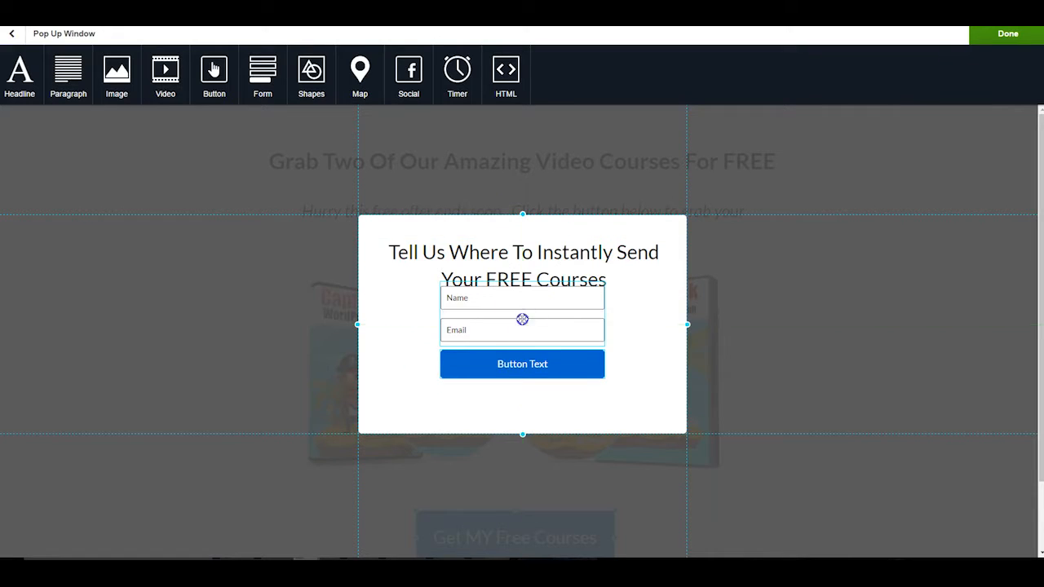
left_click_drag(522, 313, 524, 329)
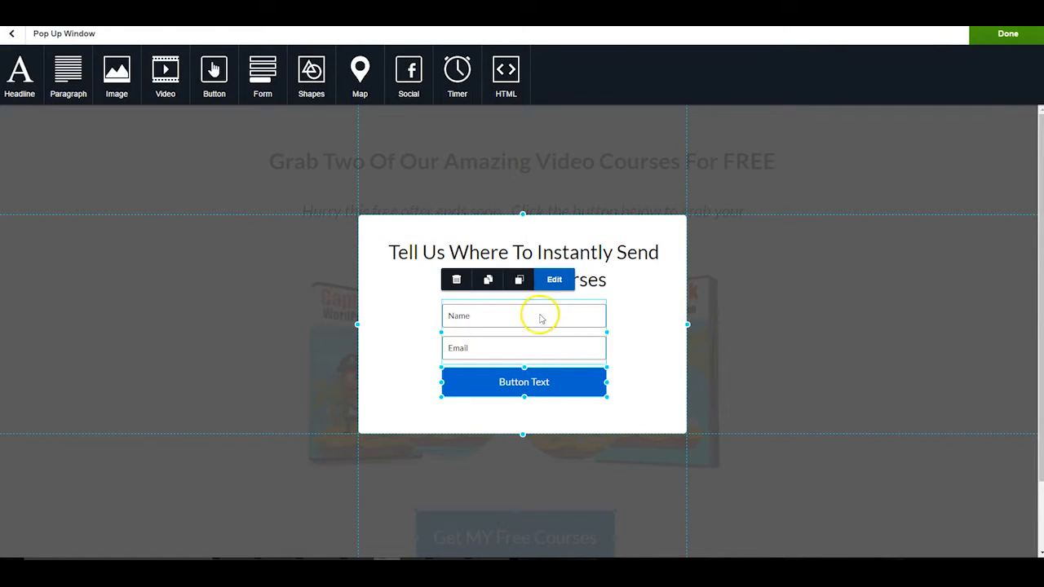
Step: Set the form's button text to "Send Me MY Free Courses"
left_click(531, 387)
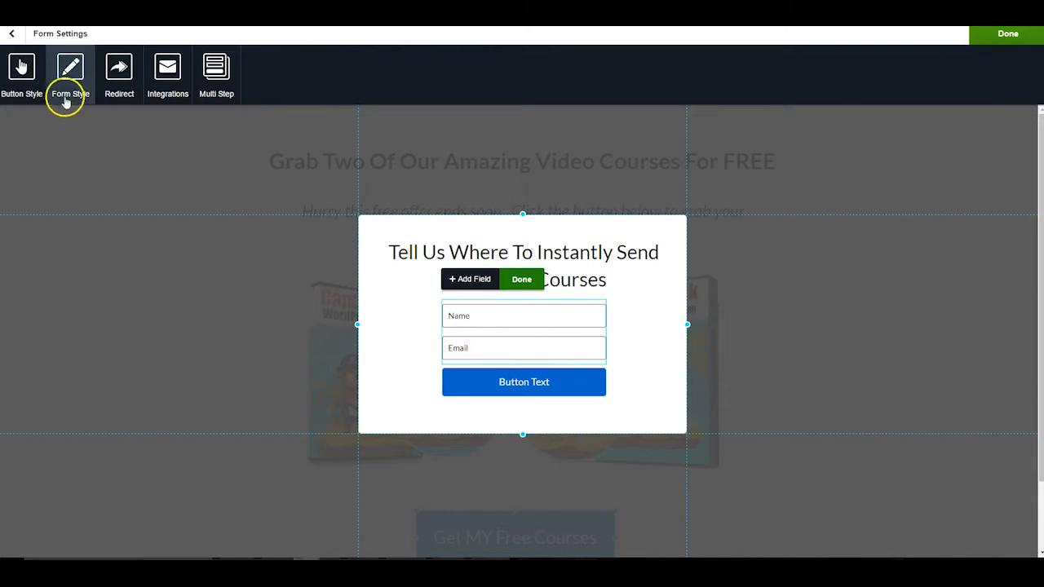
left_click(21, 72)
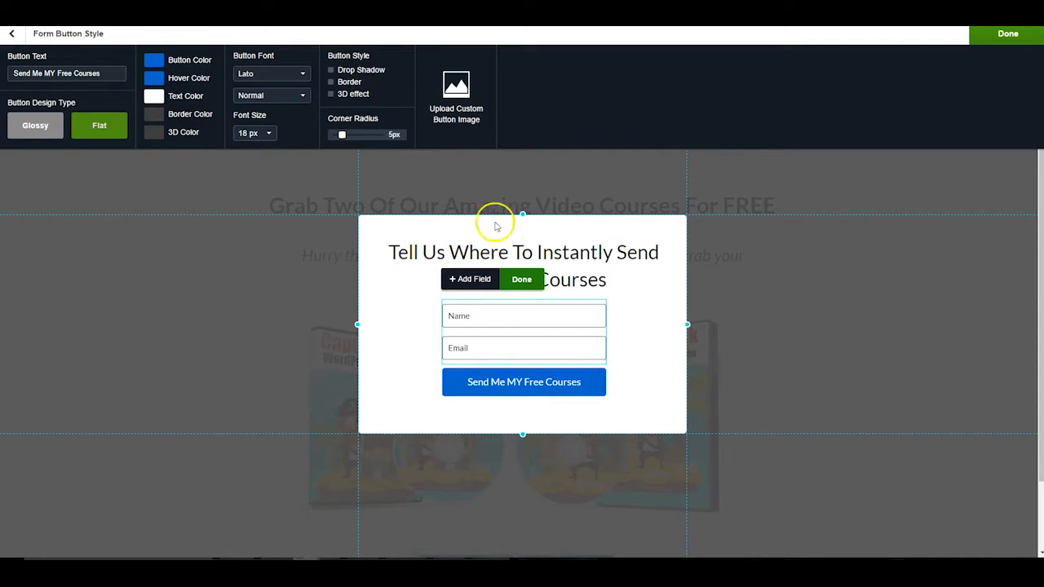
left_click(521, 280)
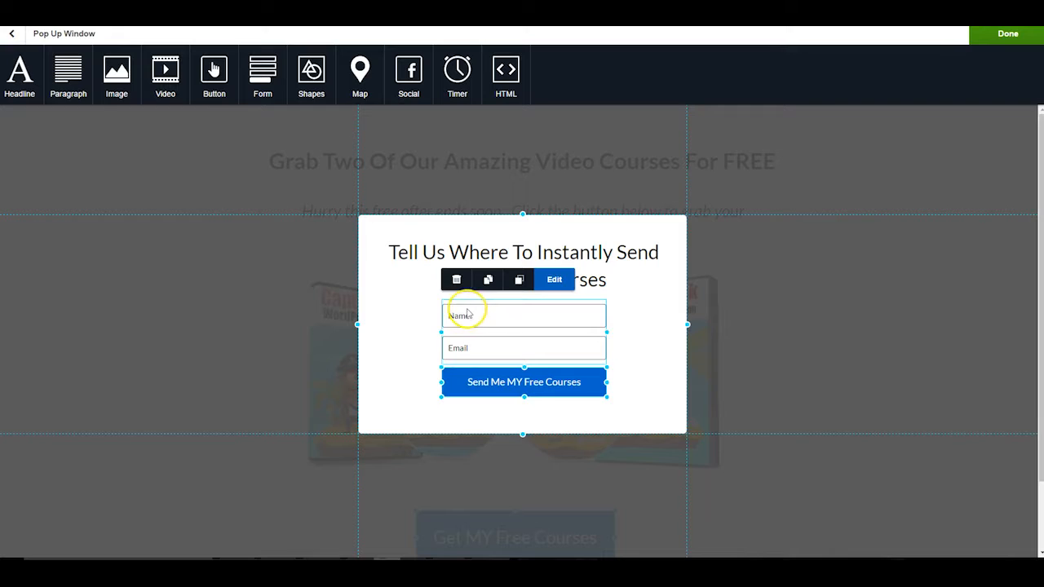
Step: Examine the email service integrations available for the form and leave the pop-up editor
double_click(471, 314)
left_click(164, 65)
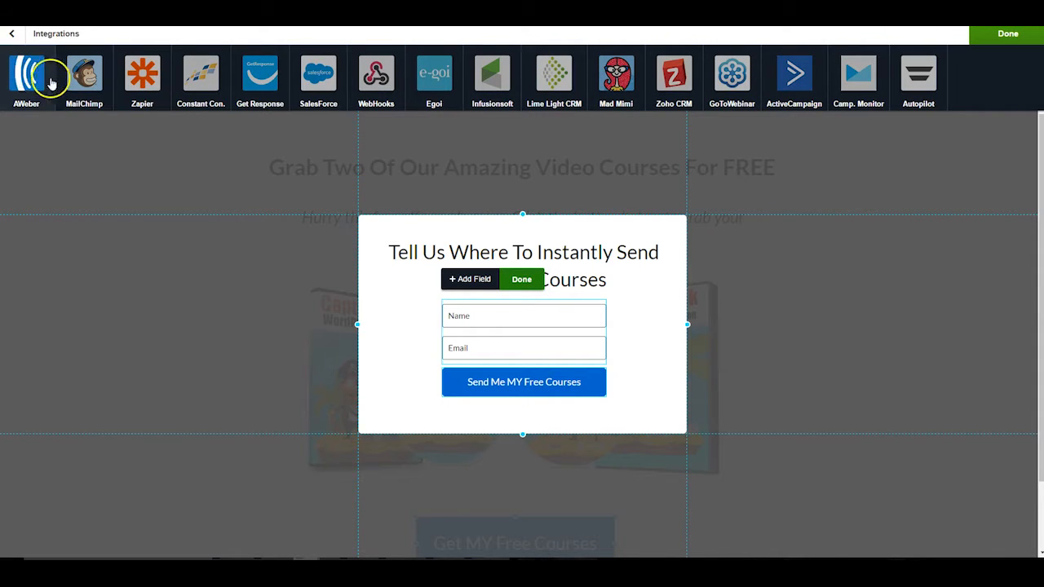
left_click(1006, 37)
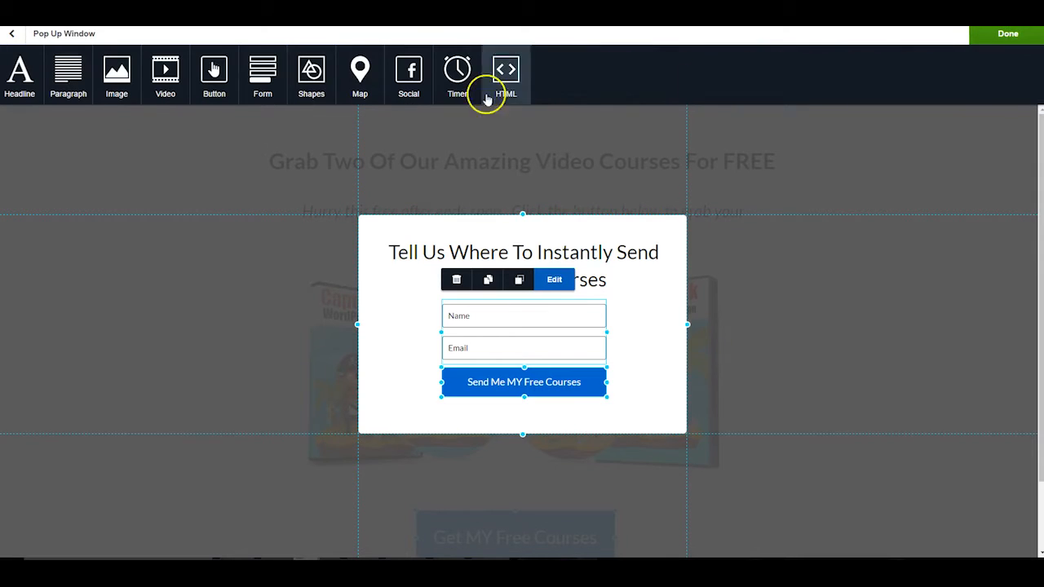
left_click(1007, 37)
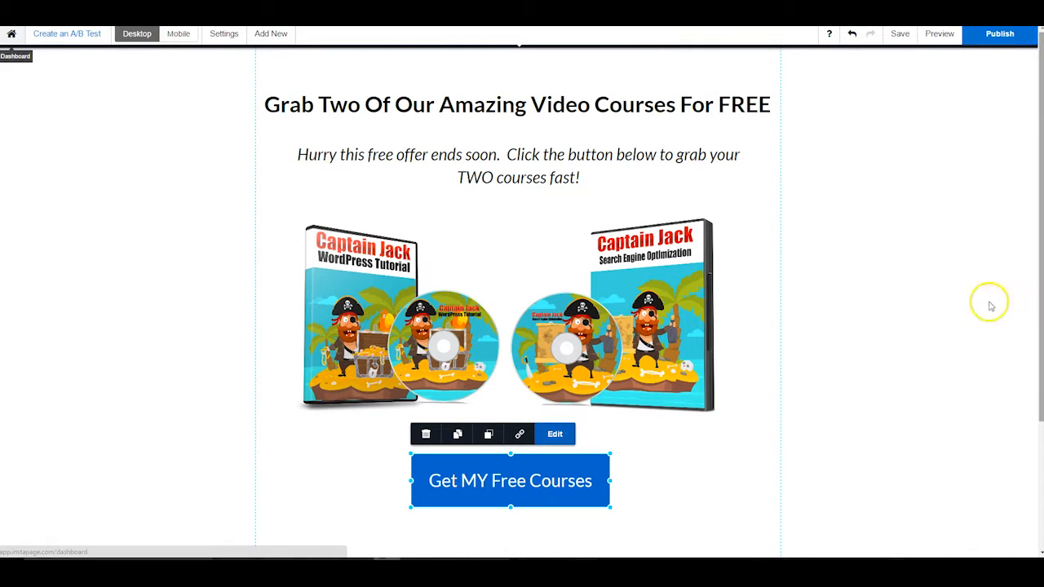
Step: In the mobile version, move the headline up and widen its text box so it fits on two lines
left_click(178, 34)
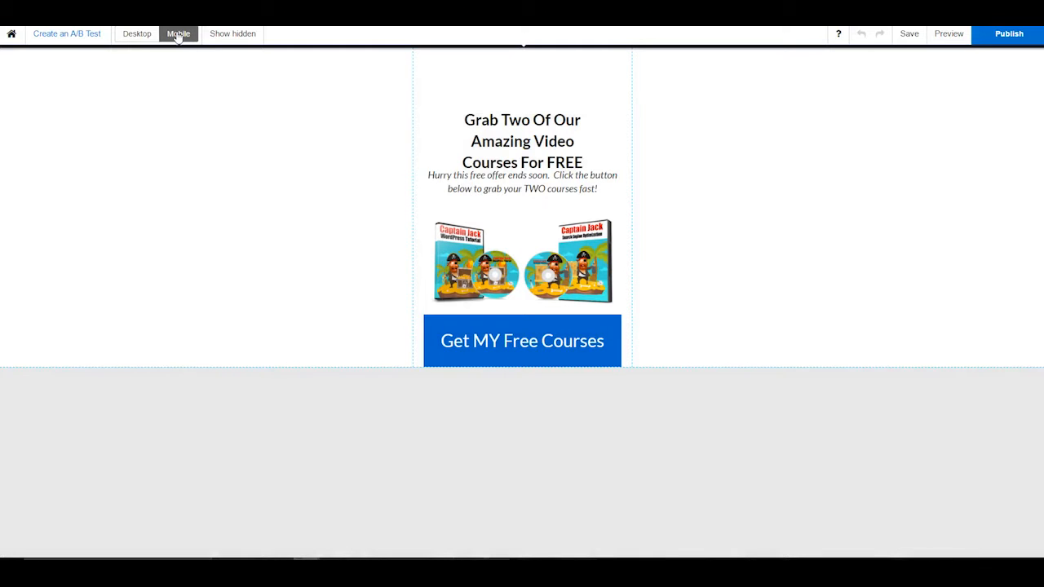
mouse_move(178, 37)
left_click_drag(528, 147, 530, 98)
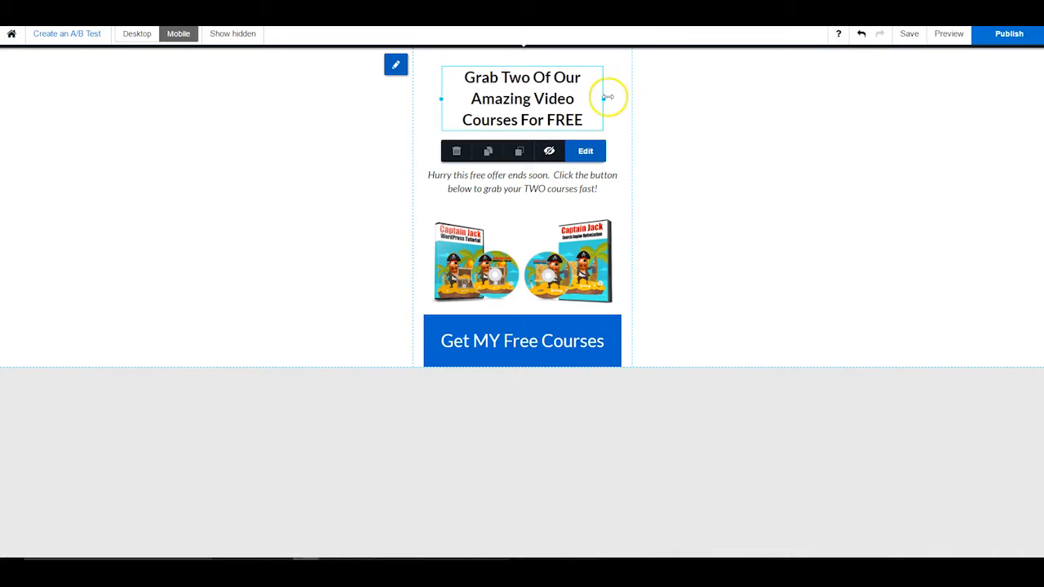
left_click_drag(608, 100, 626, 100)
left_click_drag(495, 83, 520, 74)
Step: Move the mobile version's paragraph, course image and button up beneath the headline with even spacing
left_click_drag(531, 177, 531, 129)
left_click_drag(543, 258, 549, 202)
left_click_drag(546, 313, 544, 282)
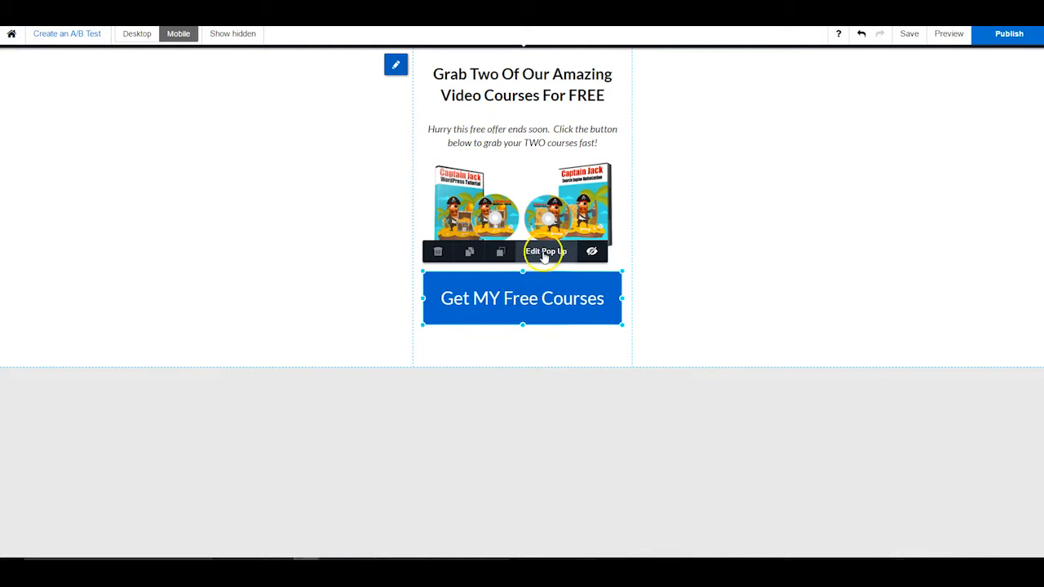
Step: Check the layout of the button's pop-up sign-up form in the mobile version and return to the desktop version
left_click(544, 253)
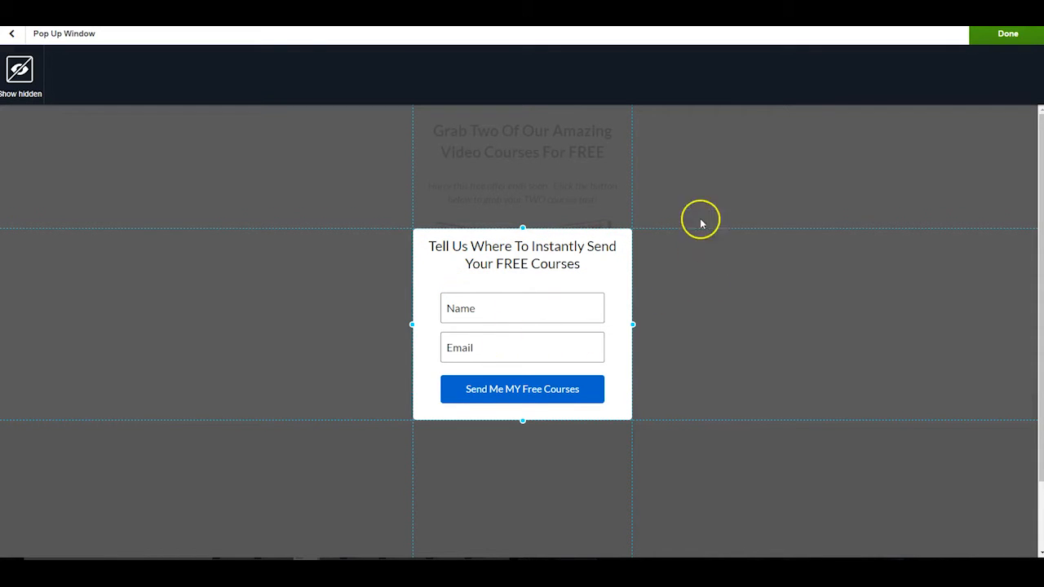
left_click(1008, 36)
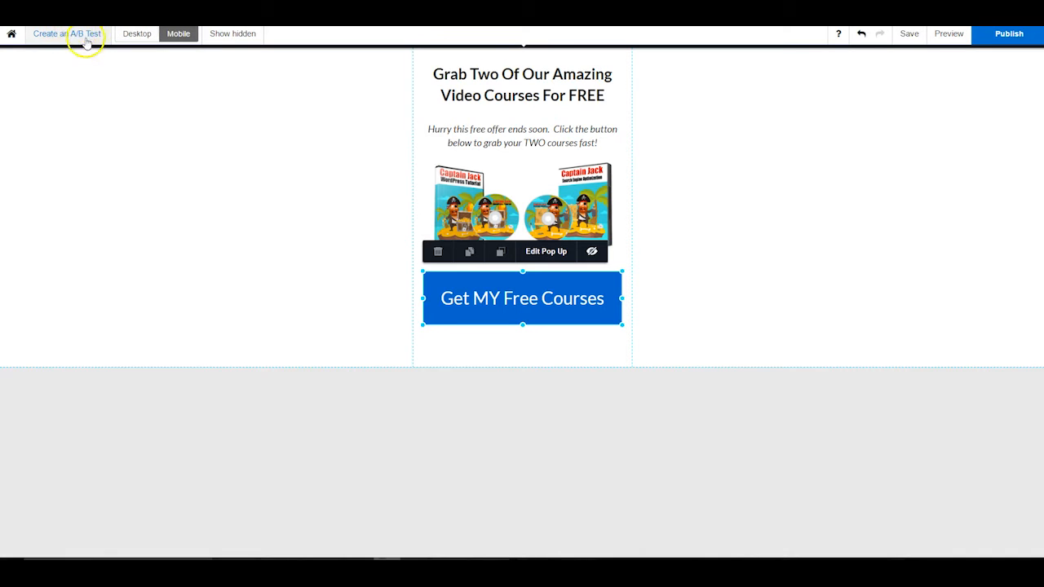
left_click(143, 33)
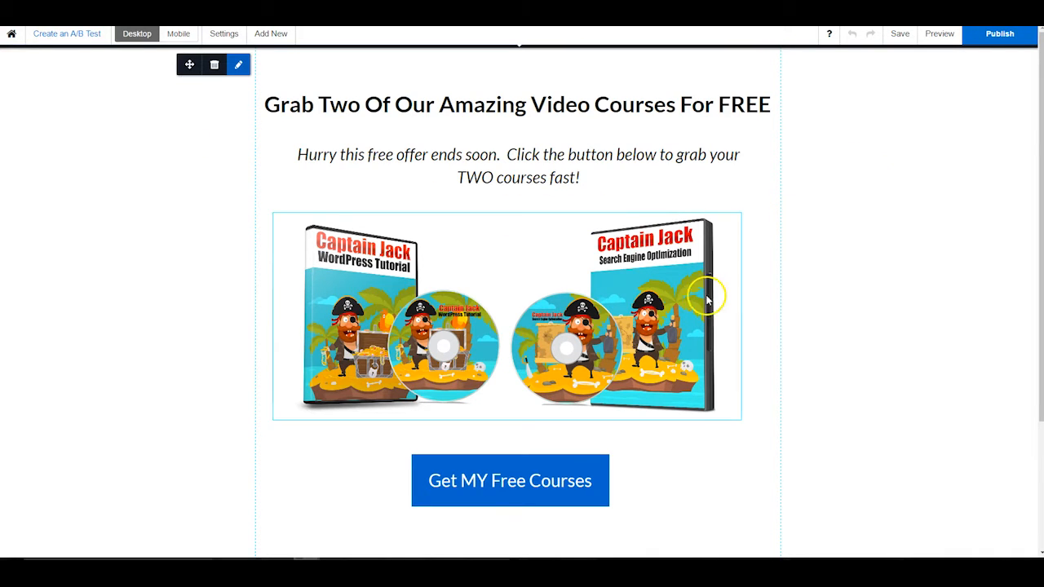
Step: Review the desktop page and the pop-up form attached to its button, leaving both unchanged
scroll(706, 296, "down", 2)
scroll(534, 439, "up", 2)
scroll(534, 438, "down", 2)
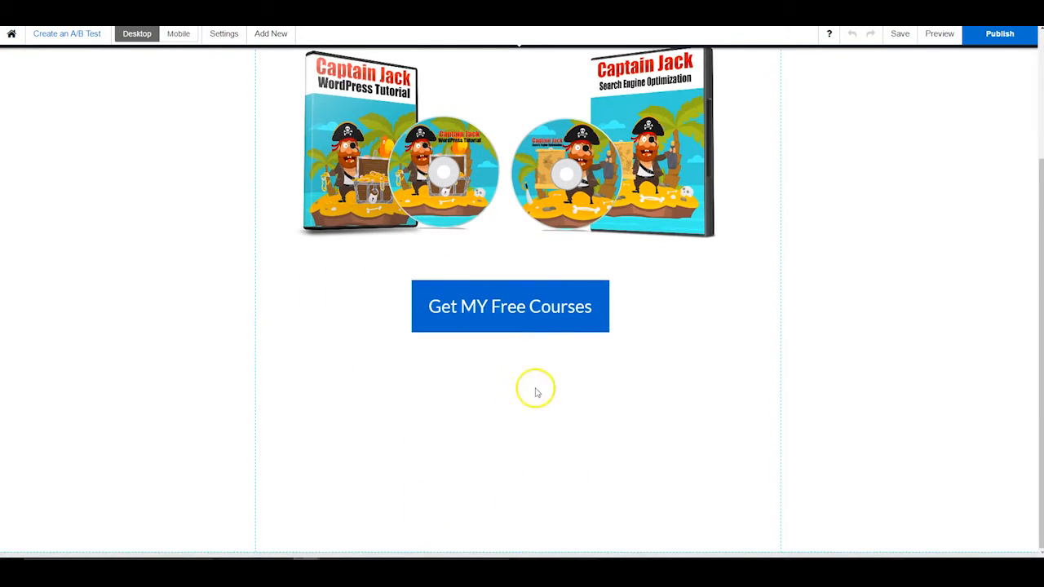
left_click(517, 300)
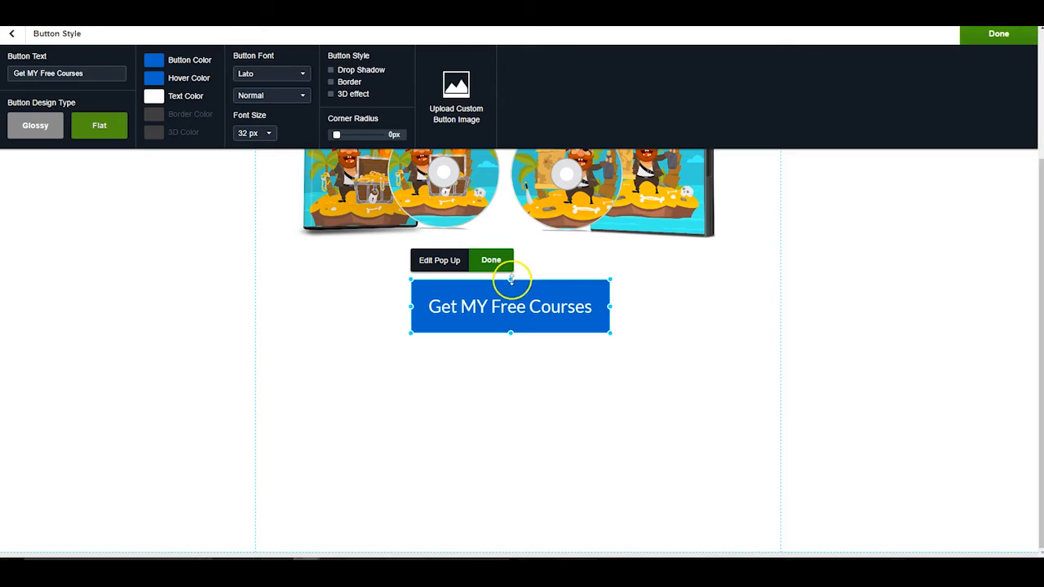
left_click(438, 259)
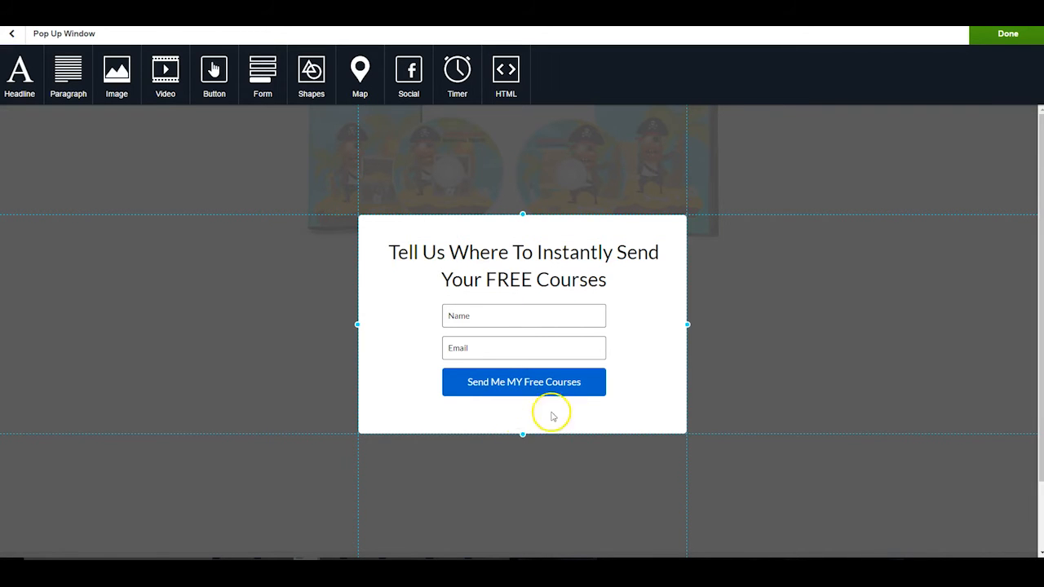
left_click(1008, 34)
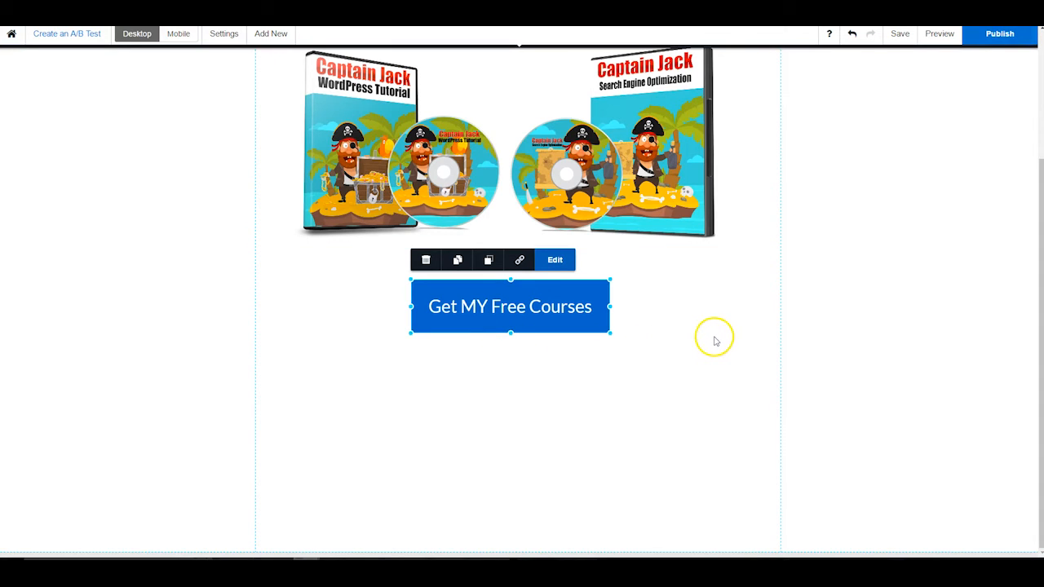
Step: Start publishing the landing page as a demo page, skipping the suggested mobile fine-tuning and A/B split test
left_click(1004, 34)
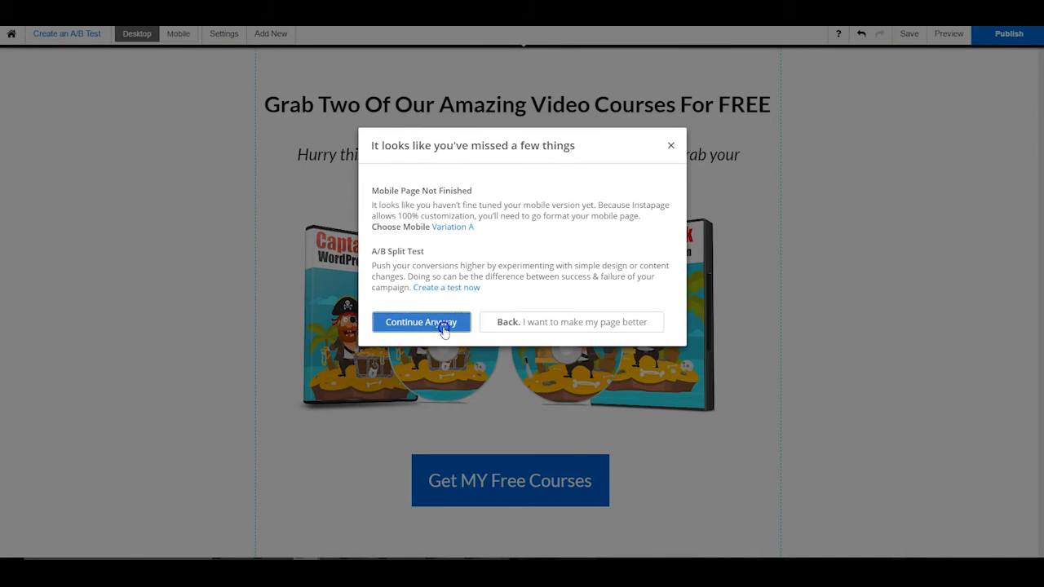
left_click(444, 327)
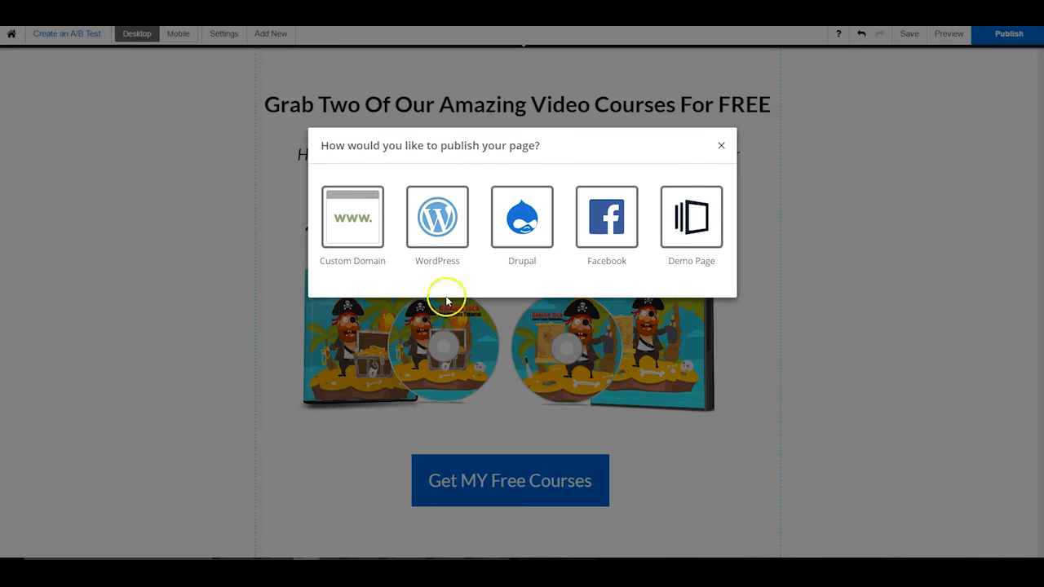
left_click(702, 226)
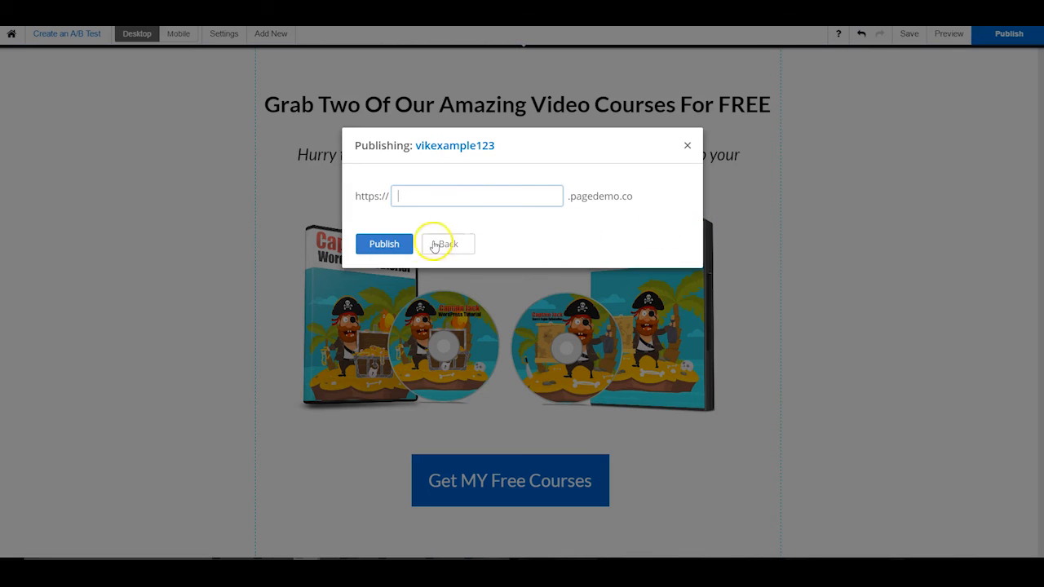